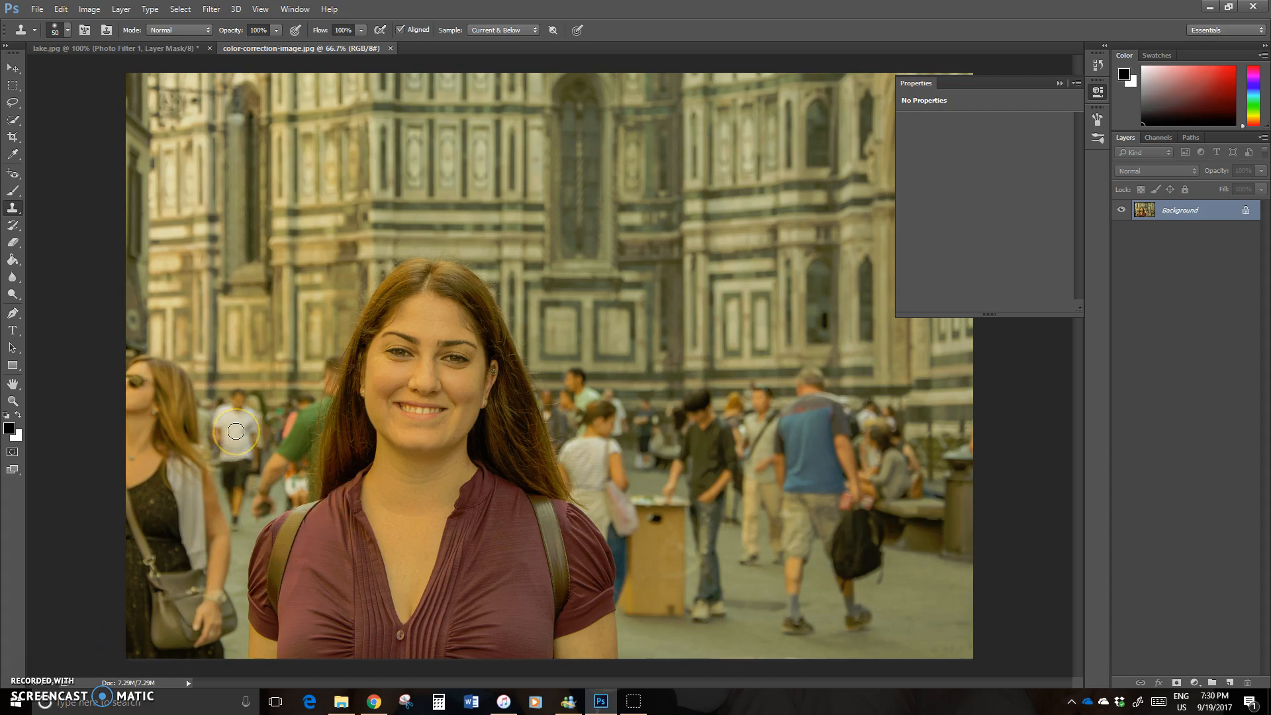
# - Hide and reshow the Properties panel, and dock it between the Color and Layers panels
pyautogui.moveTo(339, 445); pyautogui.dragTo(369, 456)
pyautogui.click(295, 8)
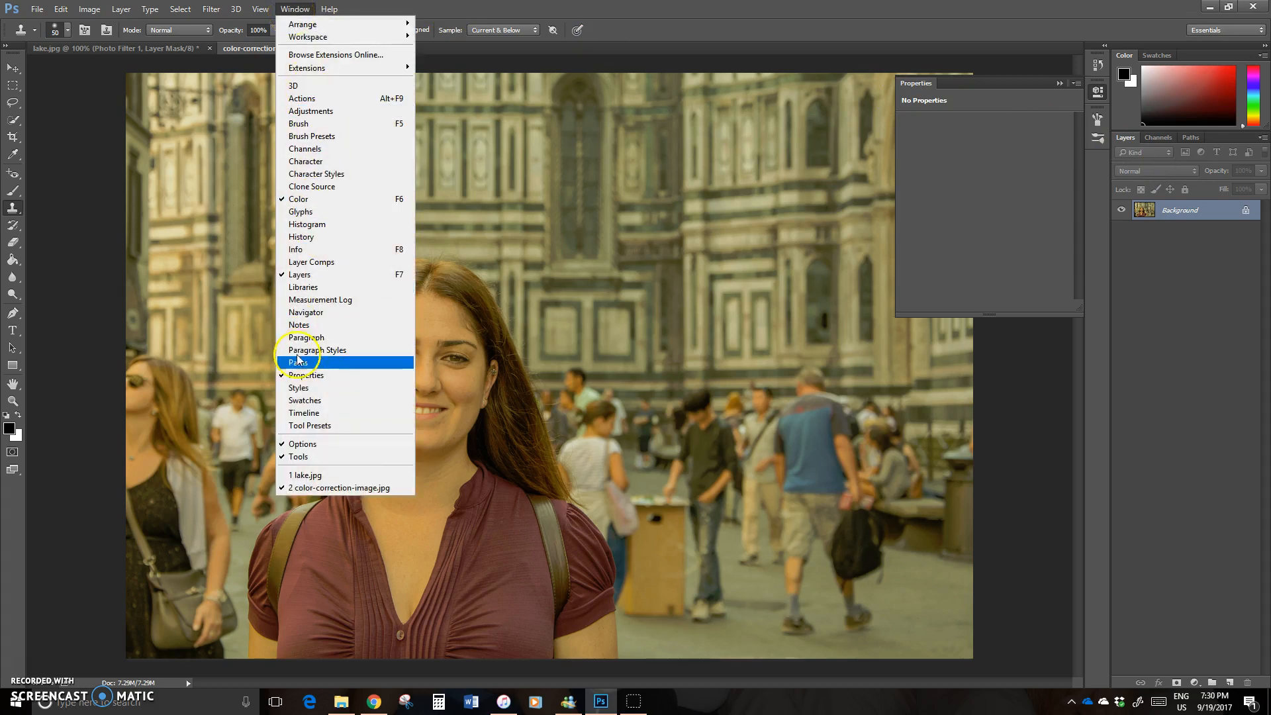
pyautogui.click(314, 376)
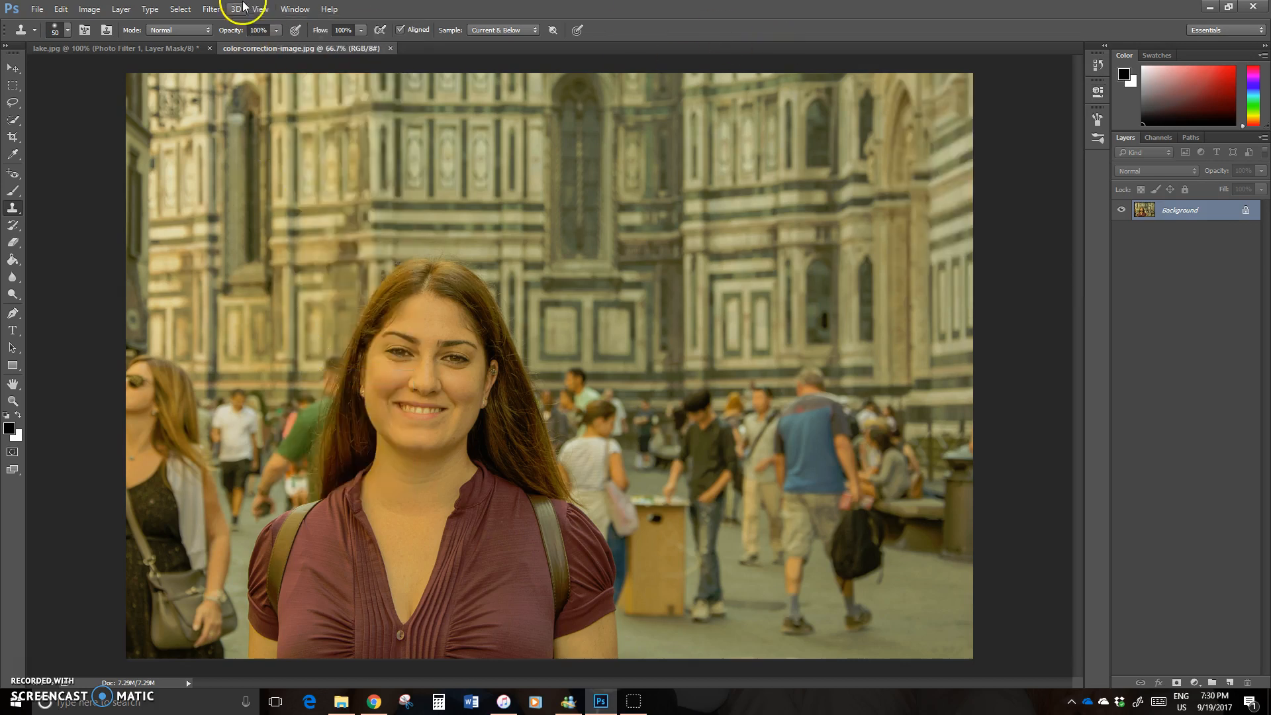
pyautogui.click(293, 8)
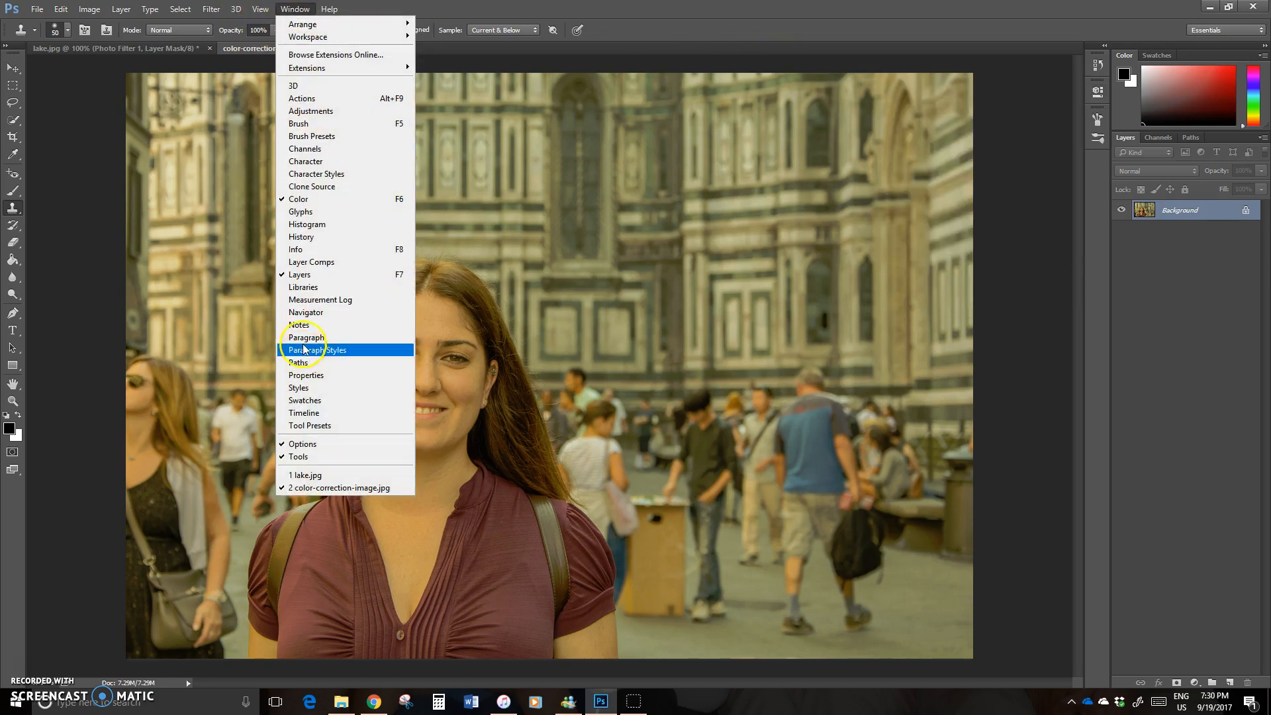
pyautogui.click(319, 375)
pyautogui.moveTo(1027, 77); pyautogui.dragTo(1158, 124)
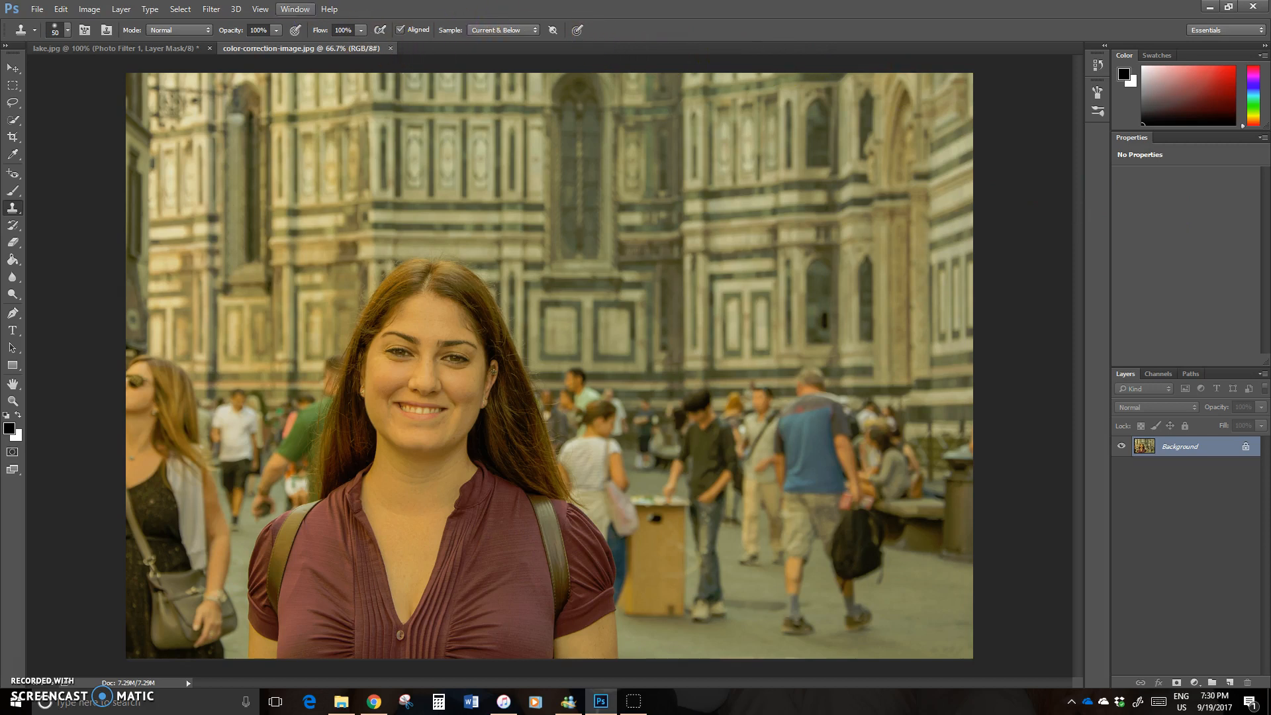
# - Add a Curves adjustment layer above the Background layer
pyautogui.click(280, 12)
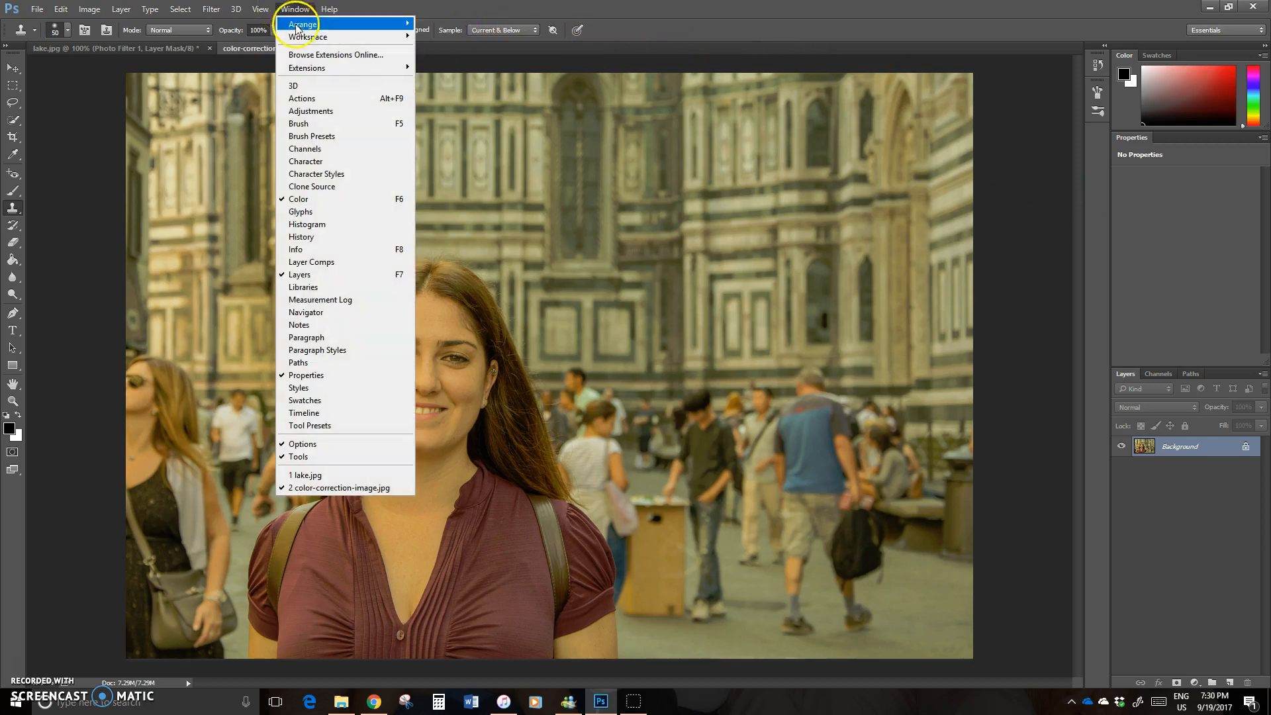
pyautogui.moveTo(310, 37)
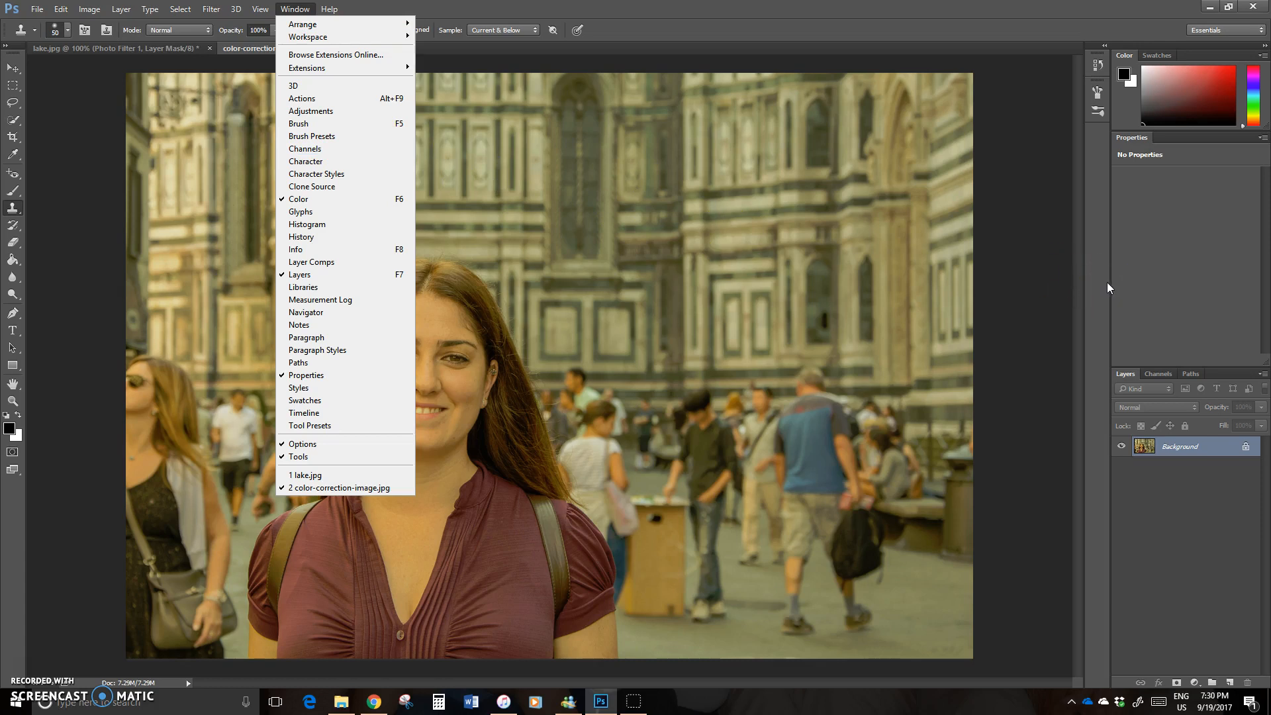
pyautogui.click(1195, 682)
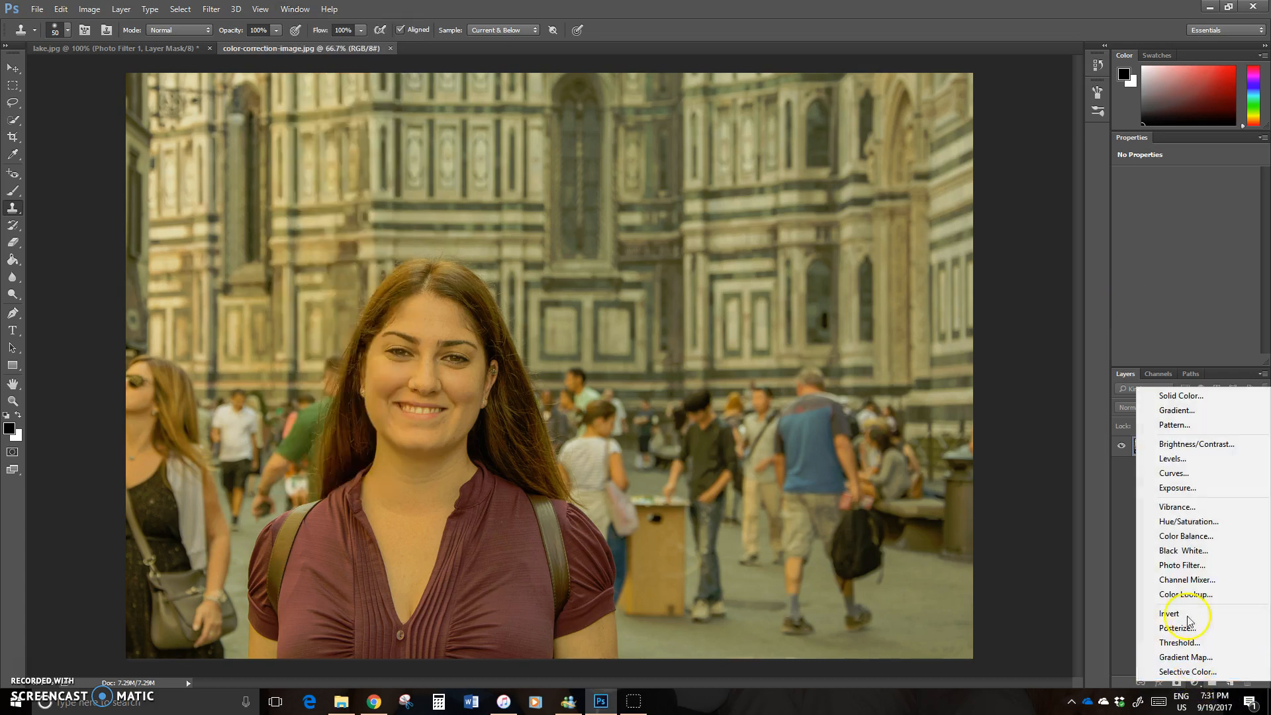
pyautogui.click(1172, 473)
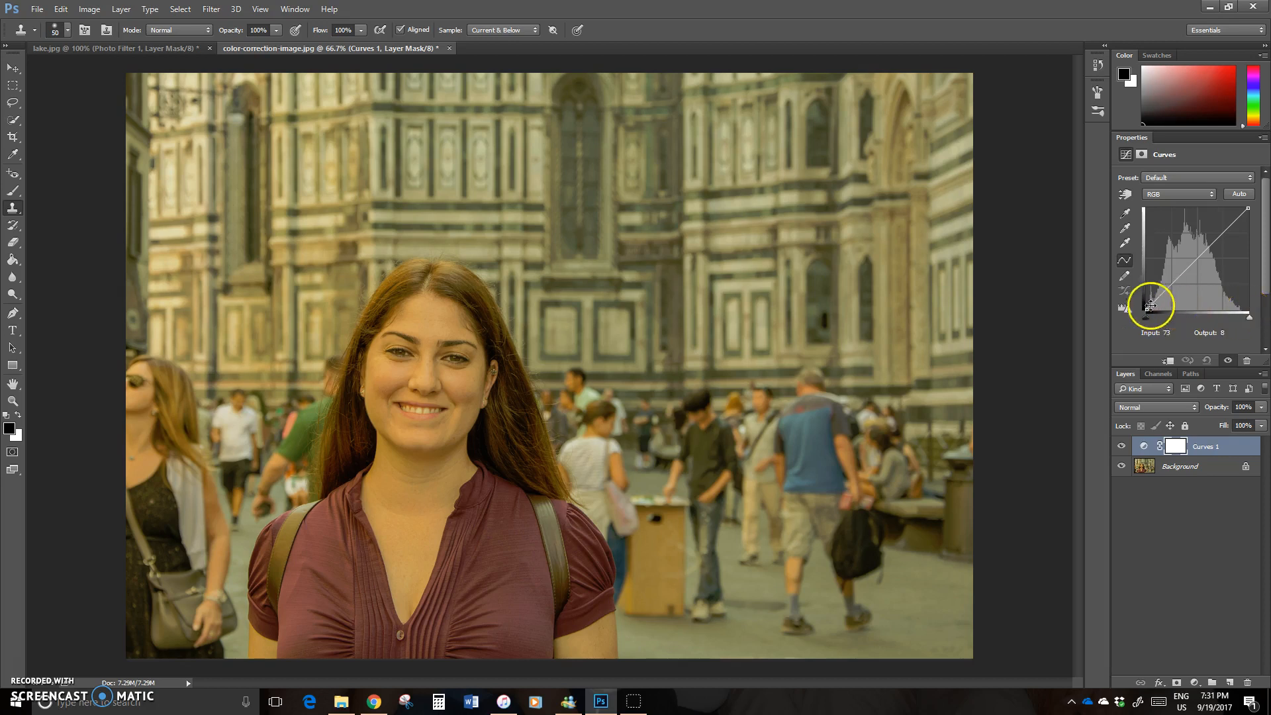
# - Try brightening the photo by raising the upper part of the RGB curve, and reset the Curves adjustment
pyautogui.click(1203, 252)
pyautogui.moveTo(1202, 251); pyautogui.dragTo(1214, 220)
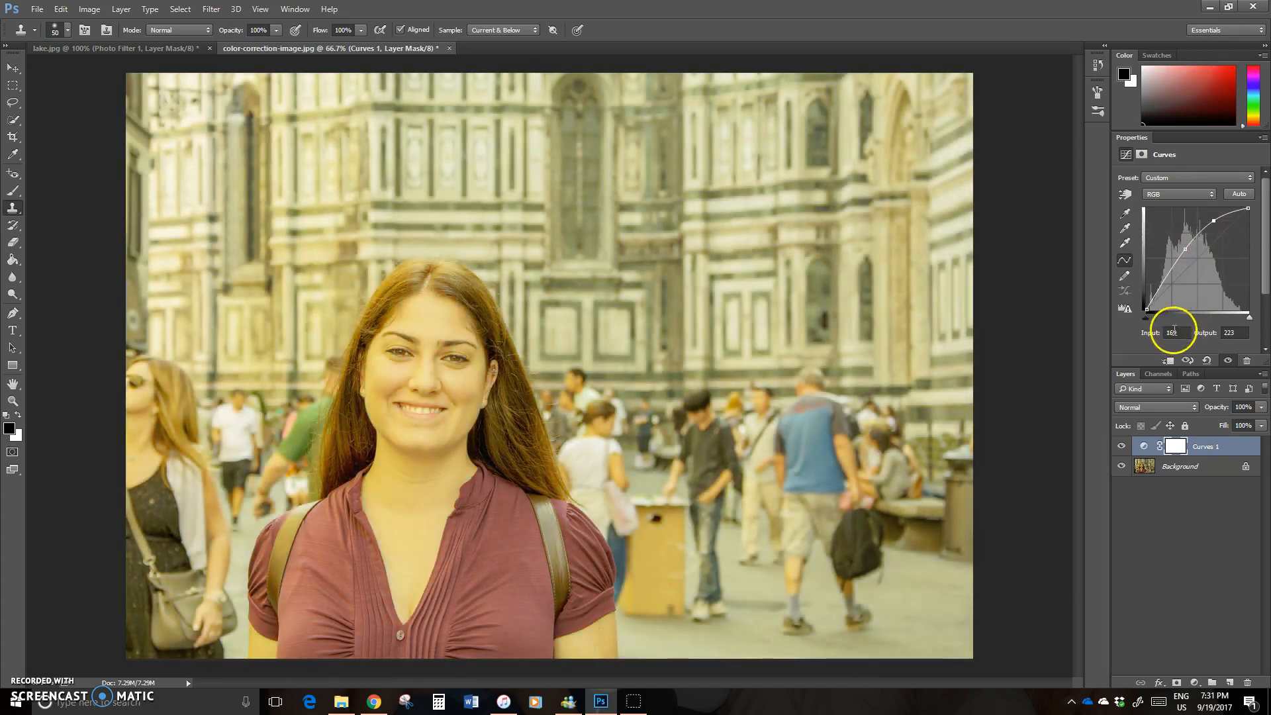
pyautogui.click(1208, 362)
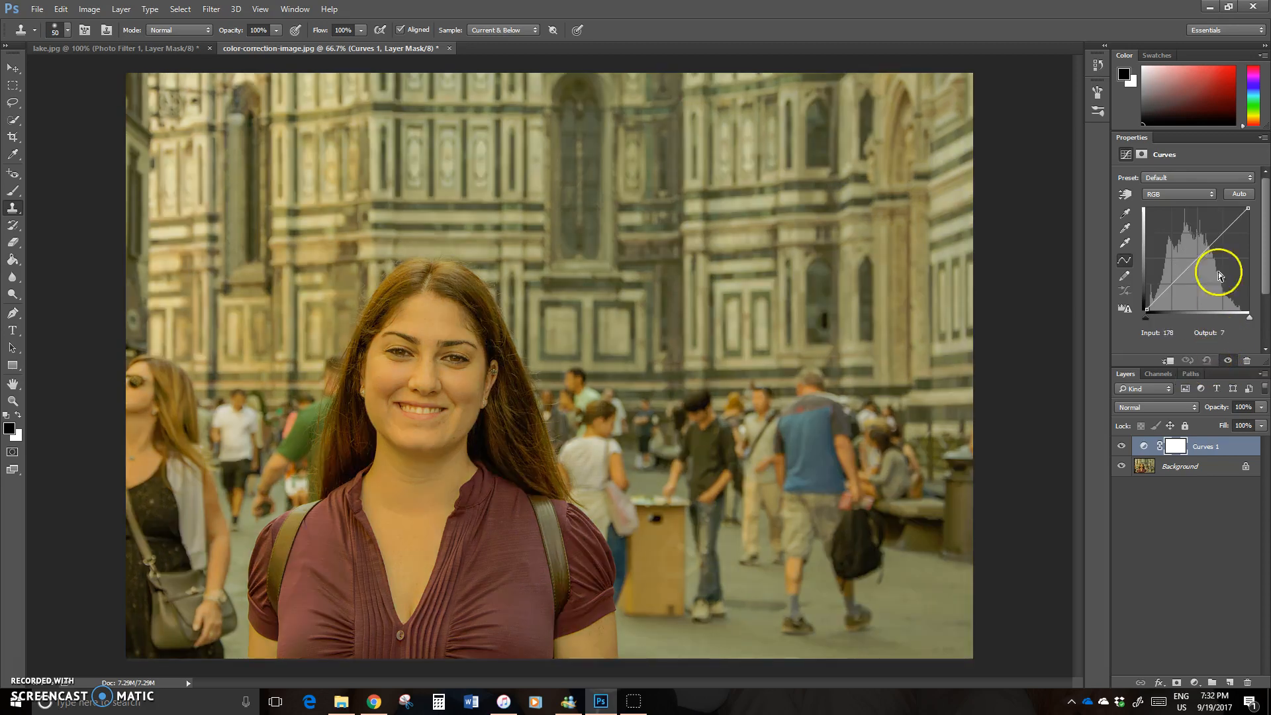
# - Examine the Red, Green and Blue channel histograms of the Curves adjustment one by one, and return to the RGB composite
pyautogui.click(1206, 196)
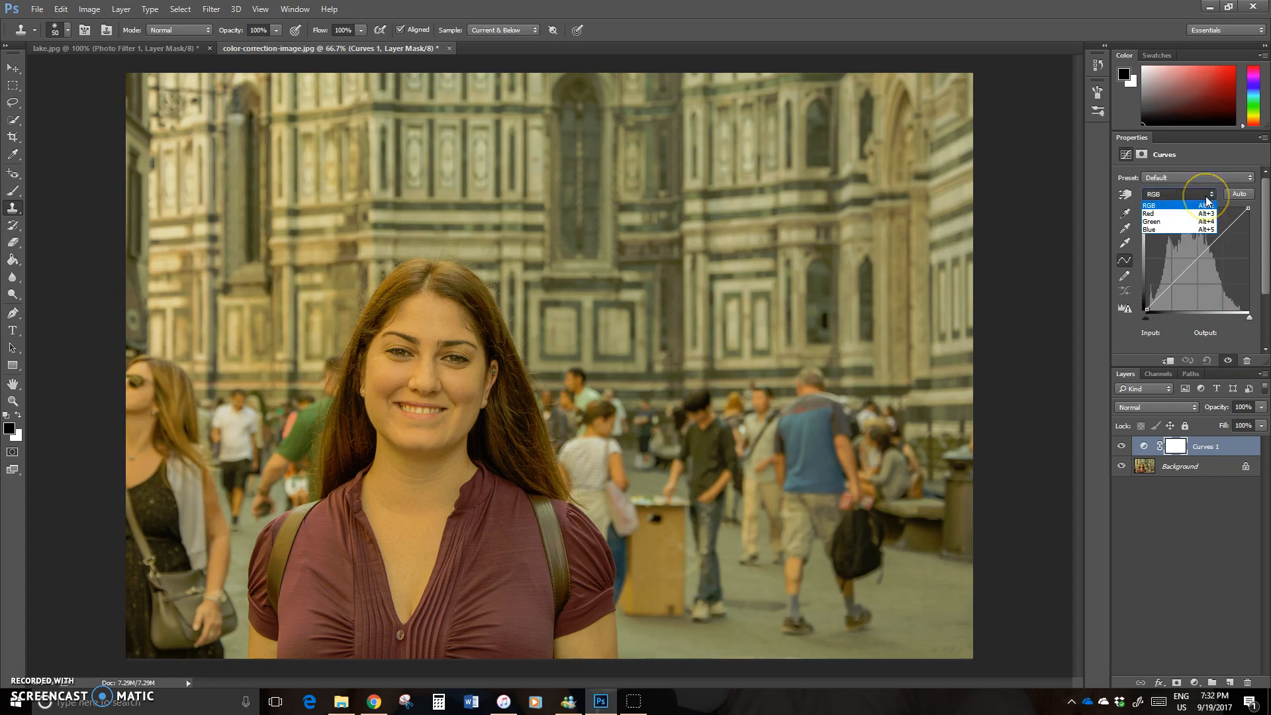
pyautogui.click(1155, 214)
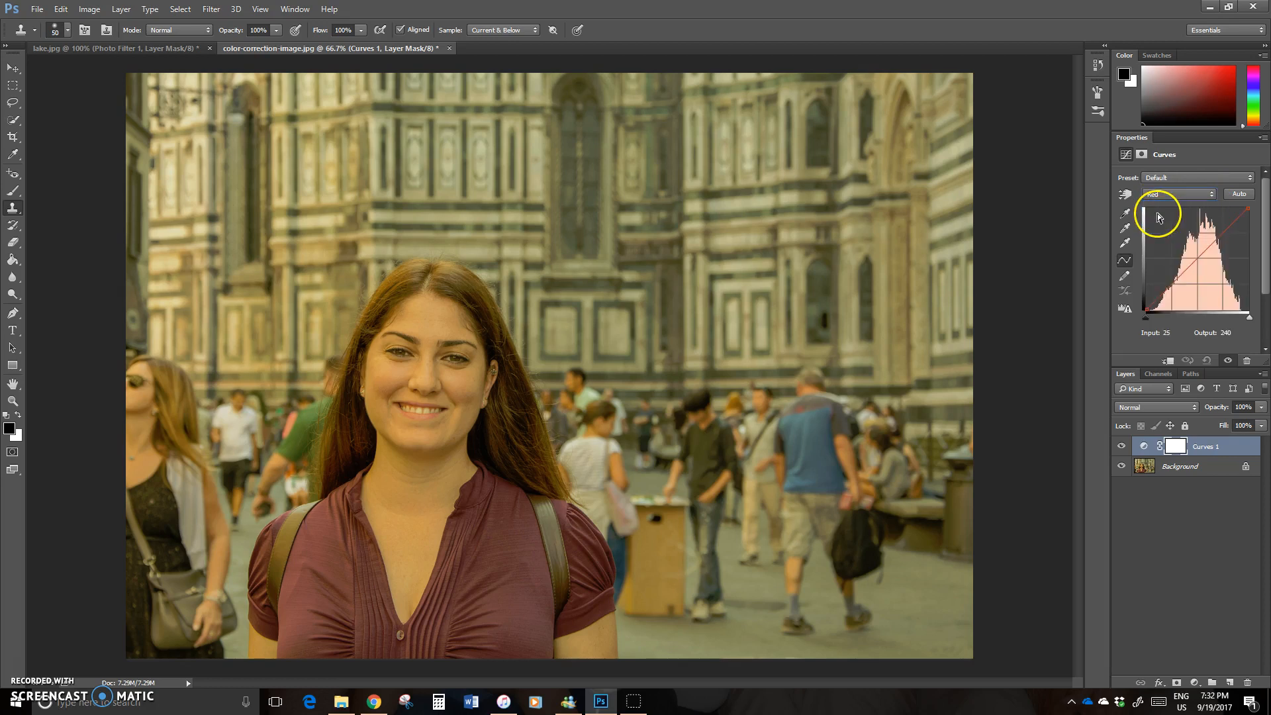
pyautogui.click(1193, 197)
pyautogui.click(1185, 223)
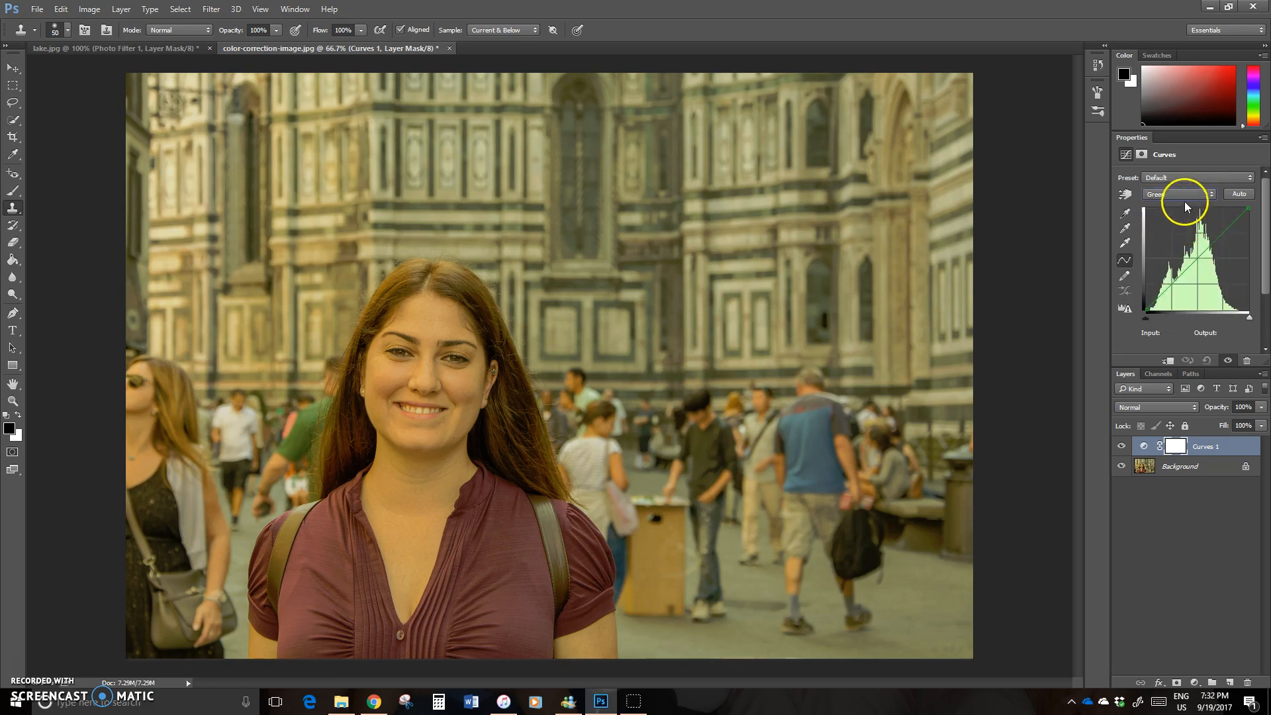
pyautogui.click(1186, 193)
pyautogui.click(1182, 230)
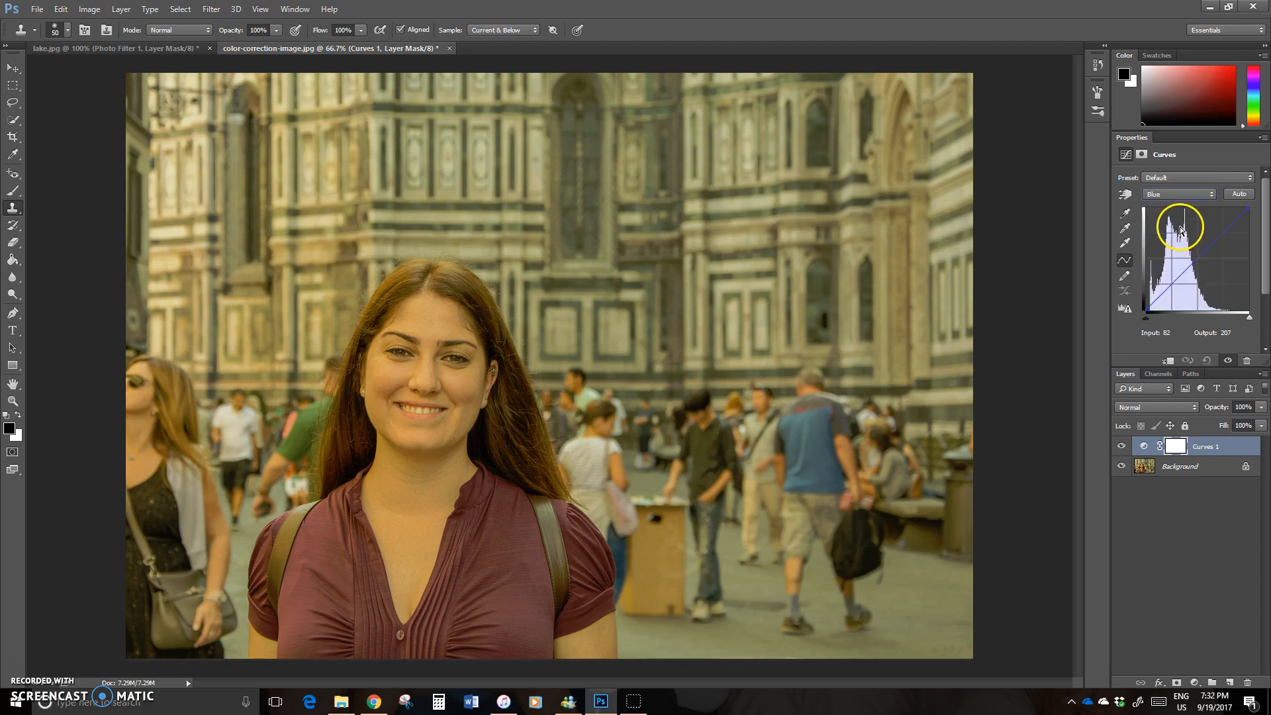
pyautogui.click(1184, 194)
pyautogui.click(1182, 205)
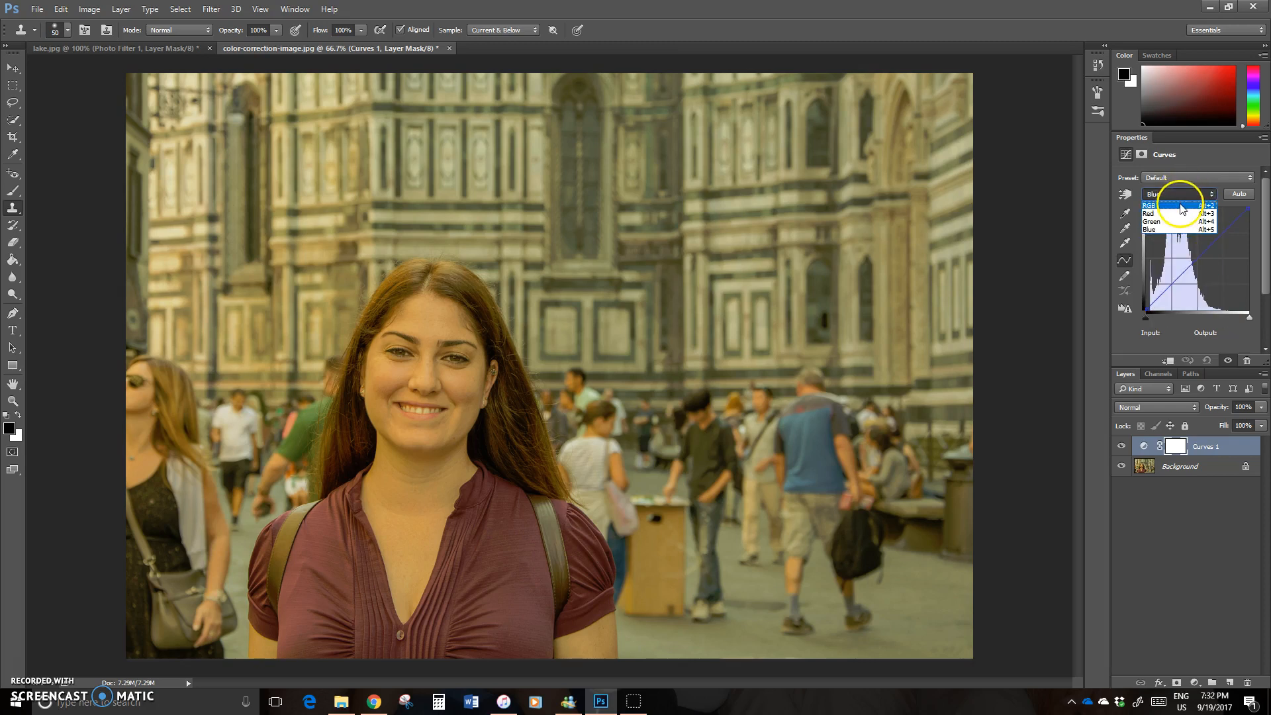
pyautogui.click(1170, 222)
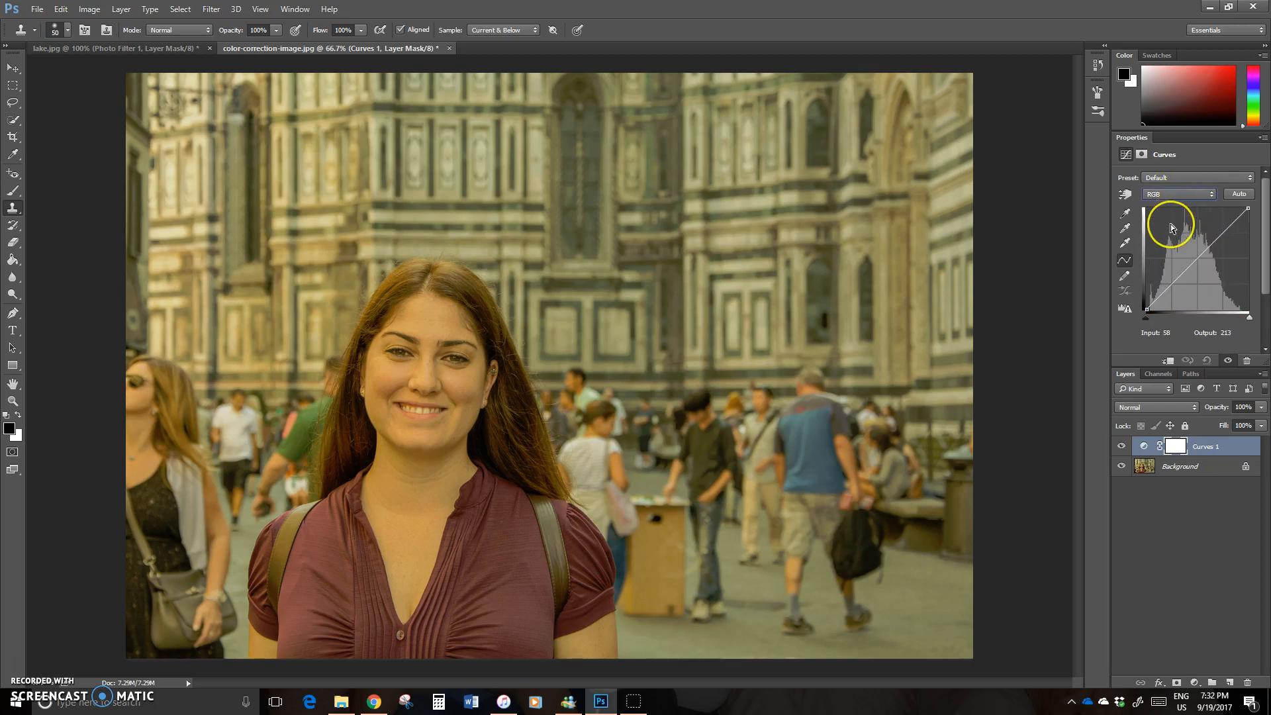
# - Apply the automatic Curves correction and compare the photo with and without it several times
pyautogui.click(1242, 228)
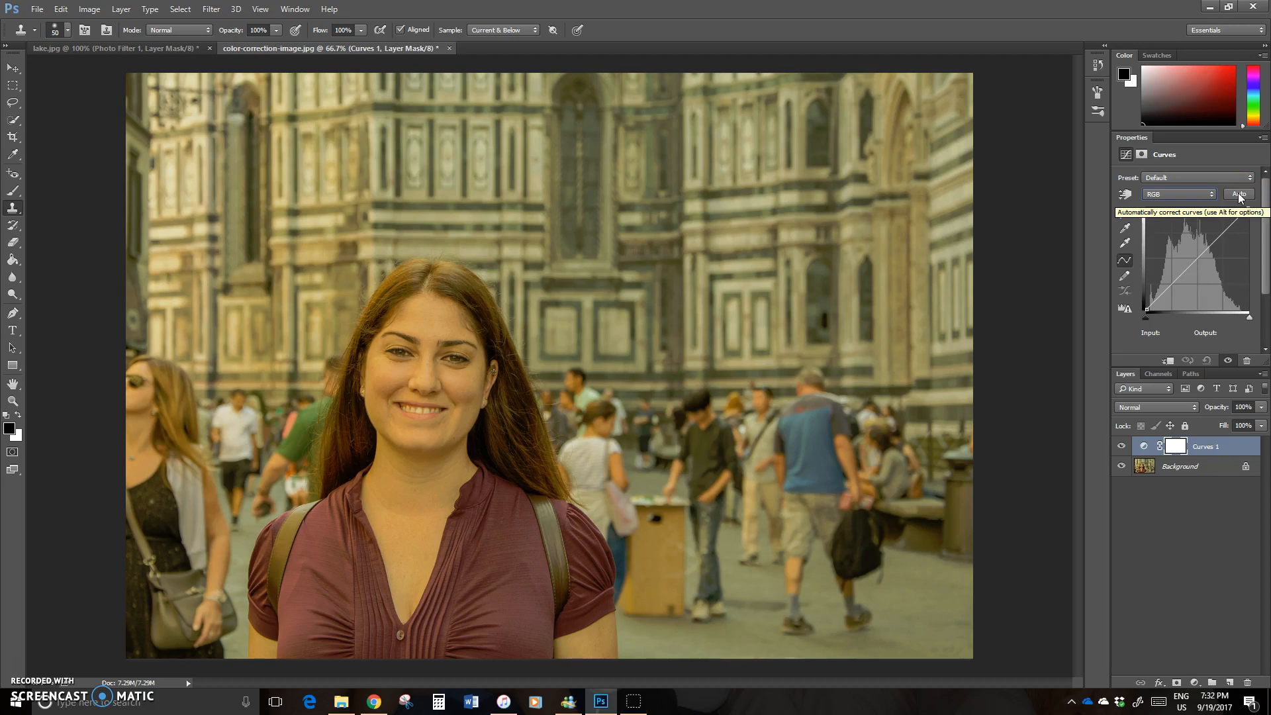
pyautogui.click(1240, 196)
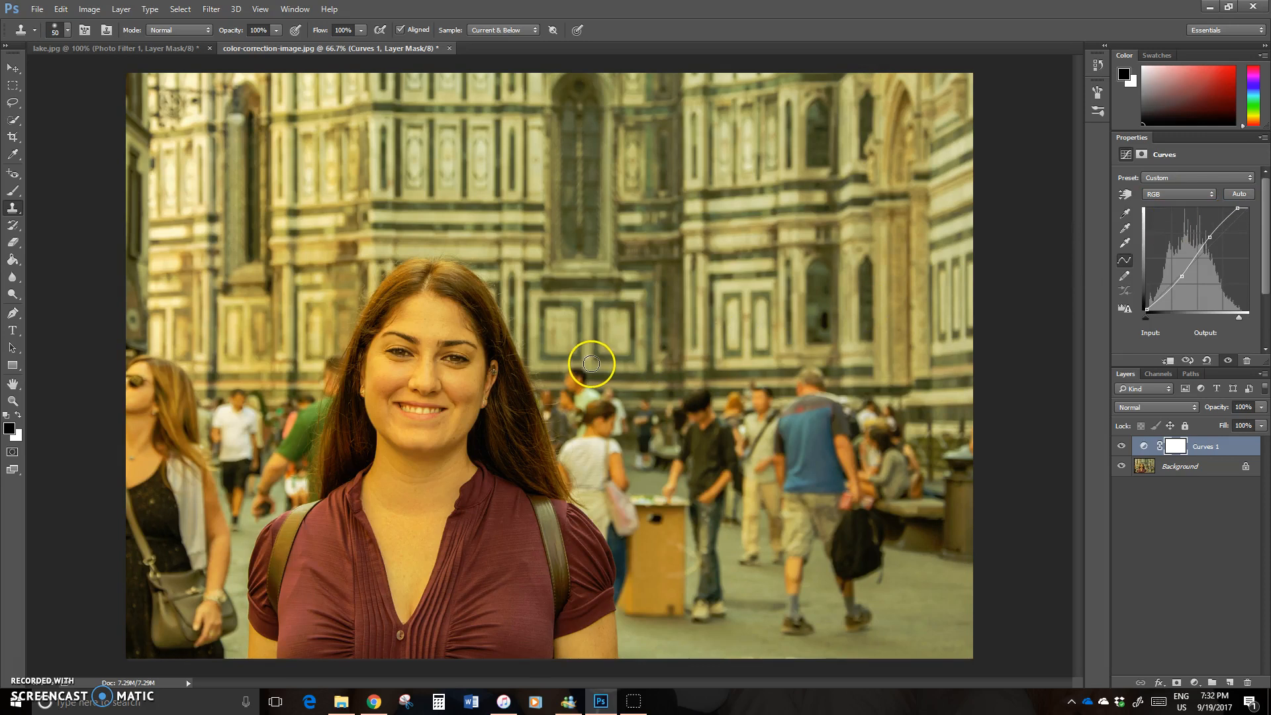
pyautogui.click(1190, 364)
pyautogui.click(1190, 364)
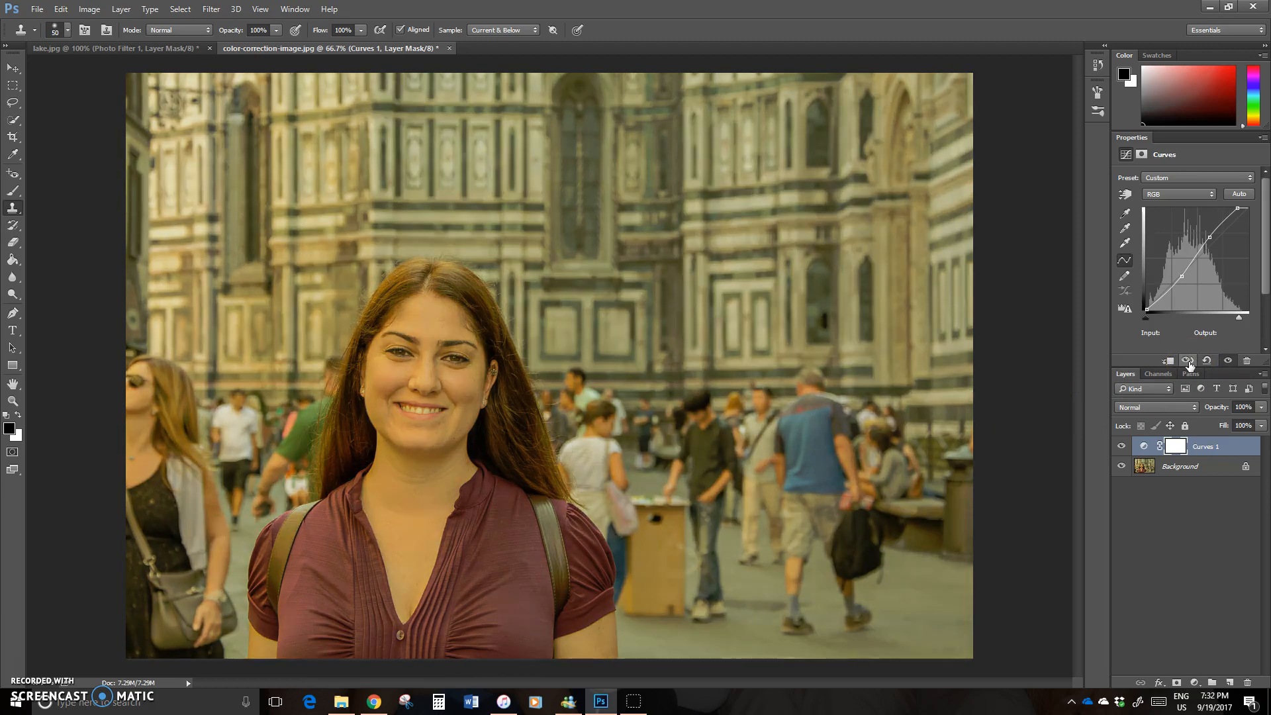
pyautogui.click(1190, 364)
pyautogui.click(1190, 364)
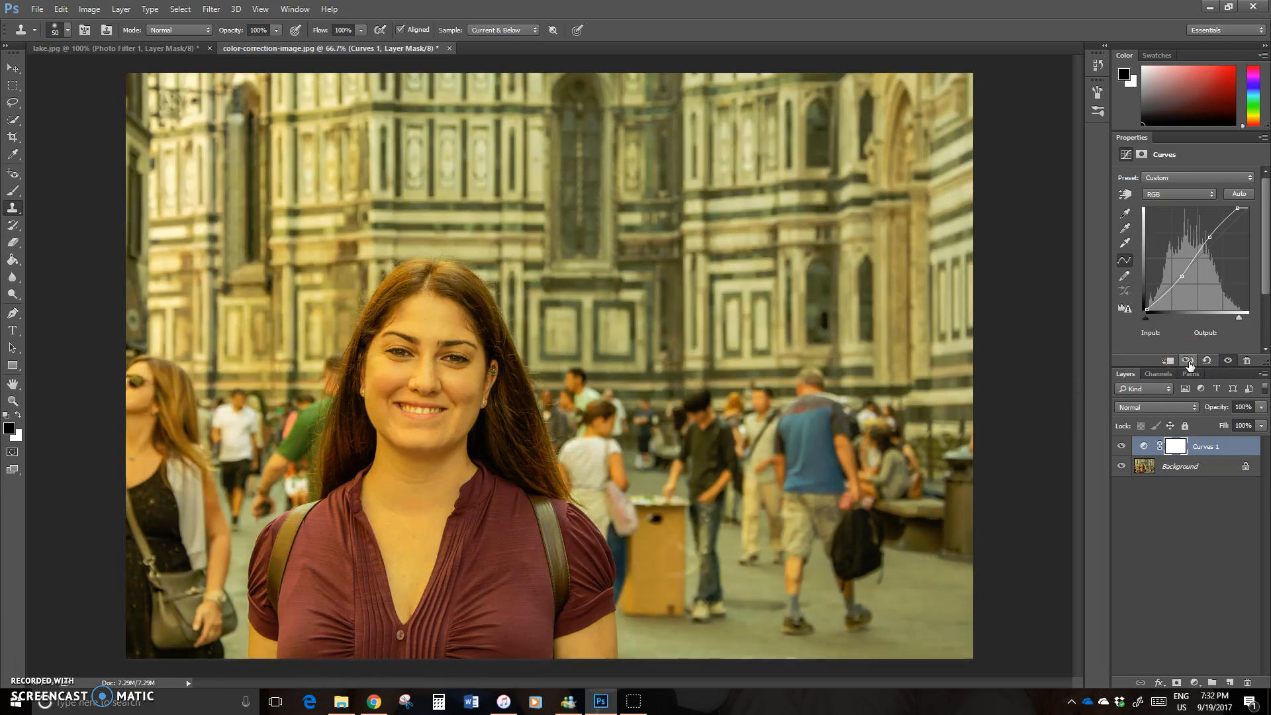
pyautogui.click(1190, 364)
pyautogui.click(1190, 364)
# - Increase the contrast by lowering the RGB curve's shadow point and placing its upper point at input 160, output 170
pyautogui.click(1182, 276)
pyautogui.moveTo(1183, 276)
pyautogui.mouseDown()
pyautogui.moveTo(1180, 286)
pyautogui.moveTo(1185, 256)
pyautogui.moveTo(1183, 284)
pyautogui.mouseUp()
pyautogui.moveTo(1209, 237)
pyautogui.mouseDown()
pyautogui.moveTo(1201, 250)
pyautogui.moveTo(1212, 239)
pyautogui.moveTo(1213, 255)
pyautogui.mouseUp()
pyautogui.moveTo(1211, 246); pyautogui.dragTo(1213, 242)
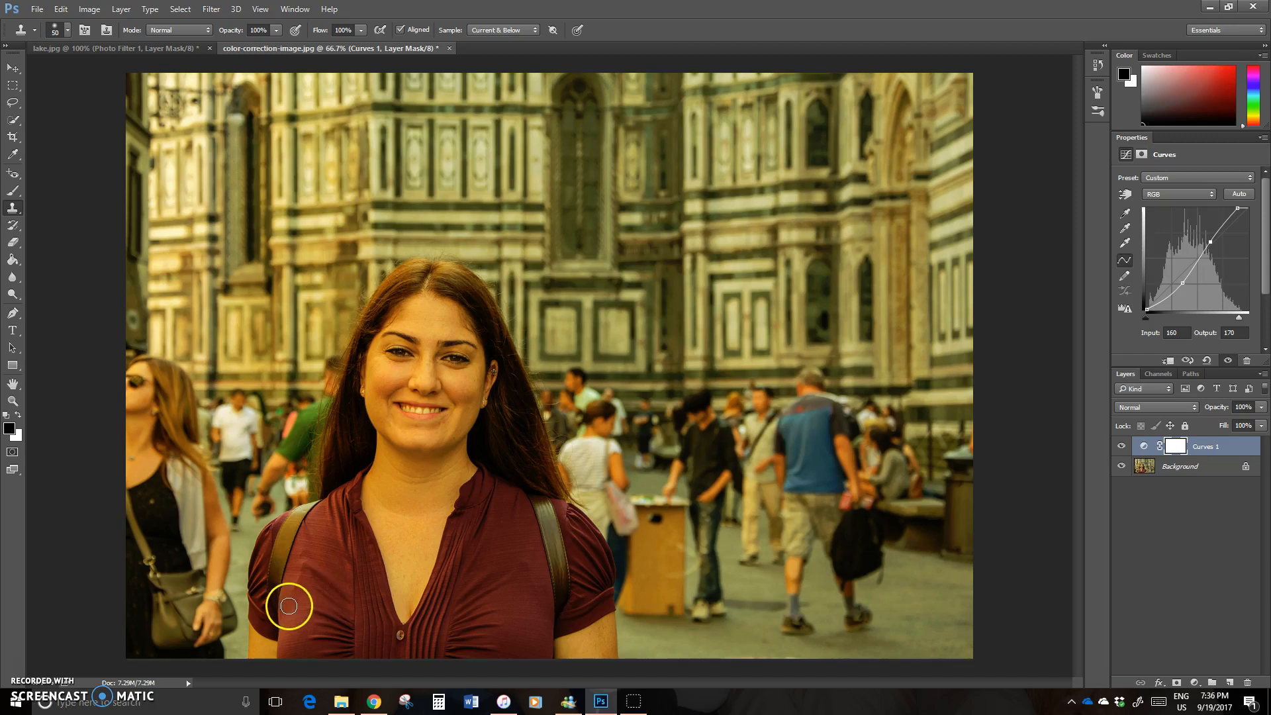
# - Try the auto color correction algorithms, choose Find Dark & Light Colors, save it as the default and apply it to the Curves layer
pyautogui.keyDown('alt'); pyautogui.click(1239, 193); pyautogui.keyUp('alt')
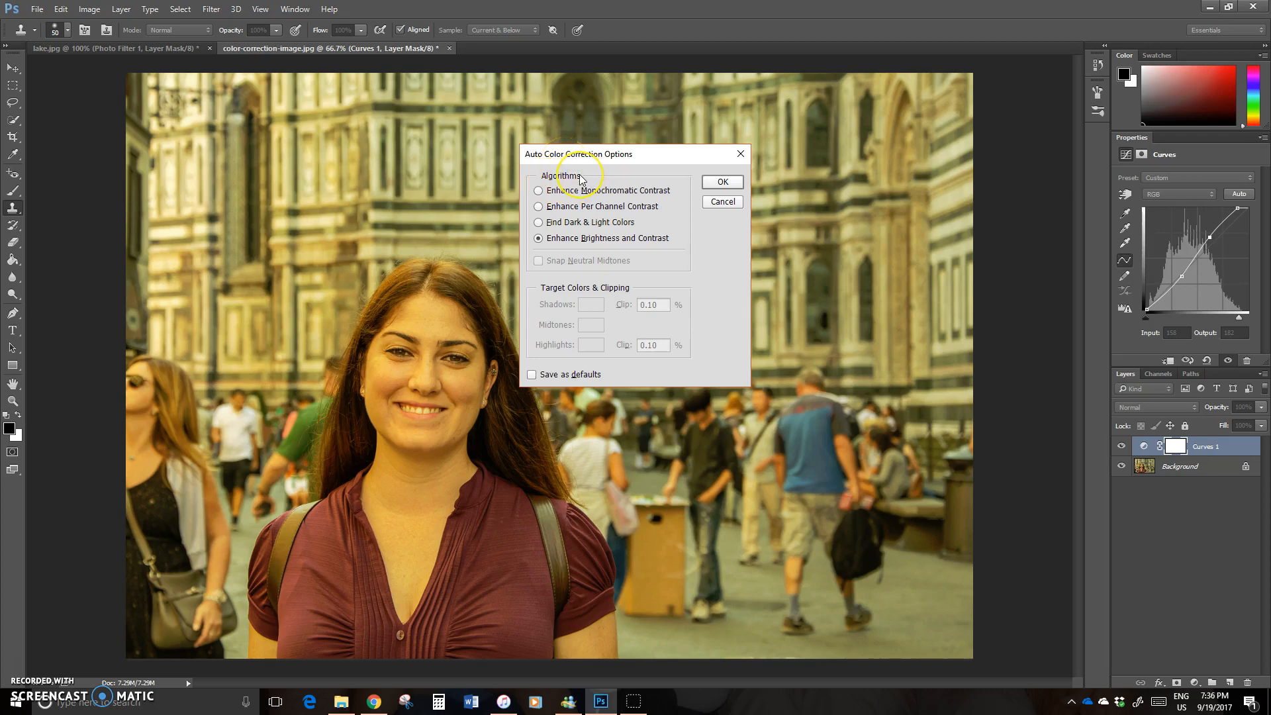
pyautogui.moveTo(580, 178)
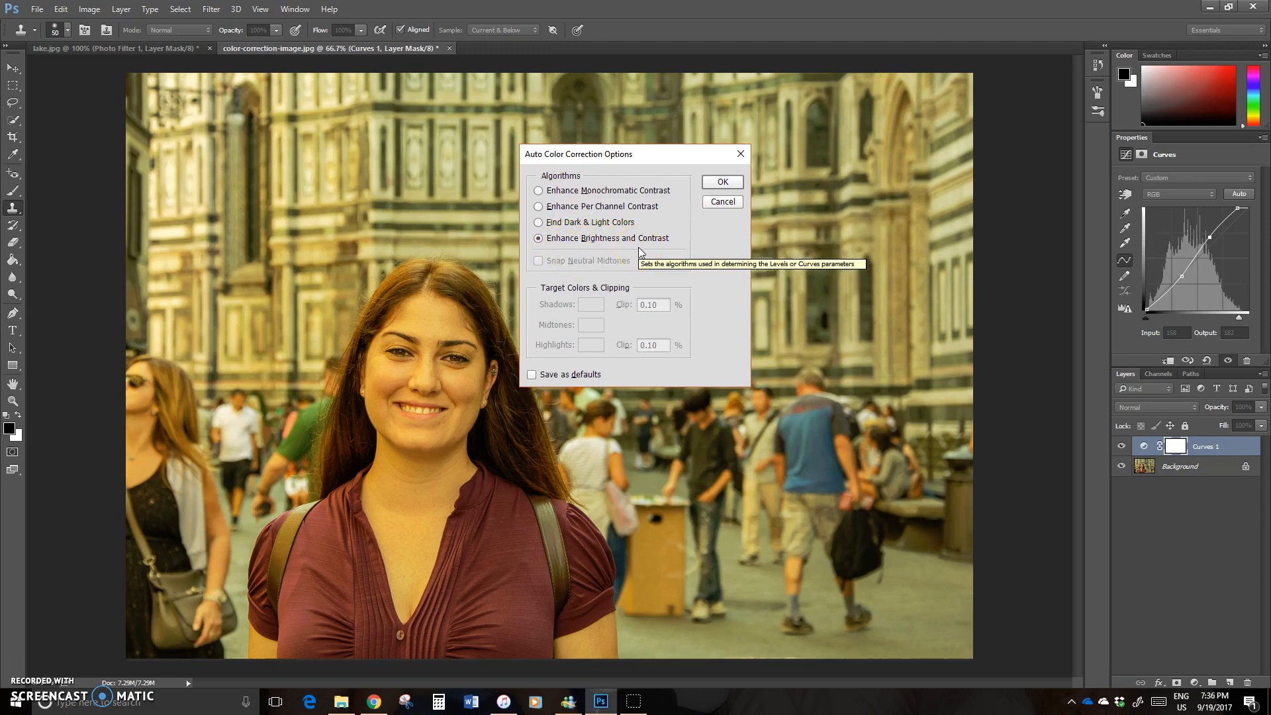
pyautogui.click(539, 193)
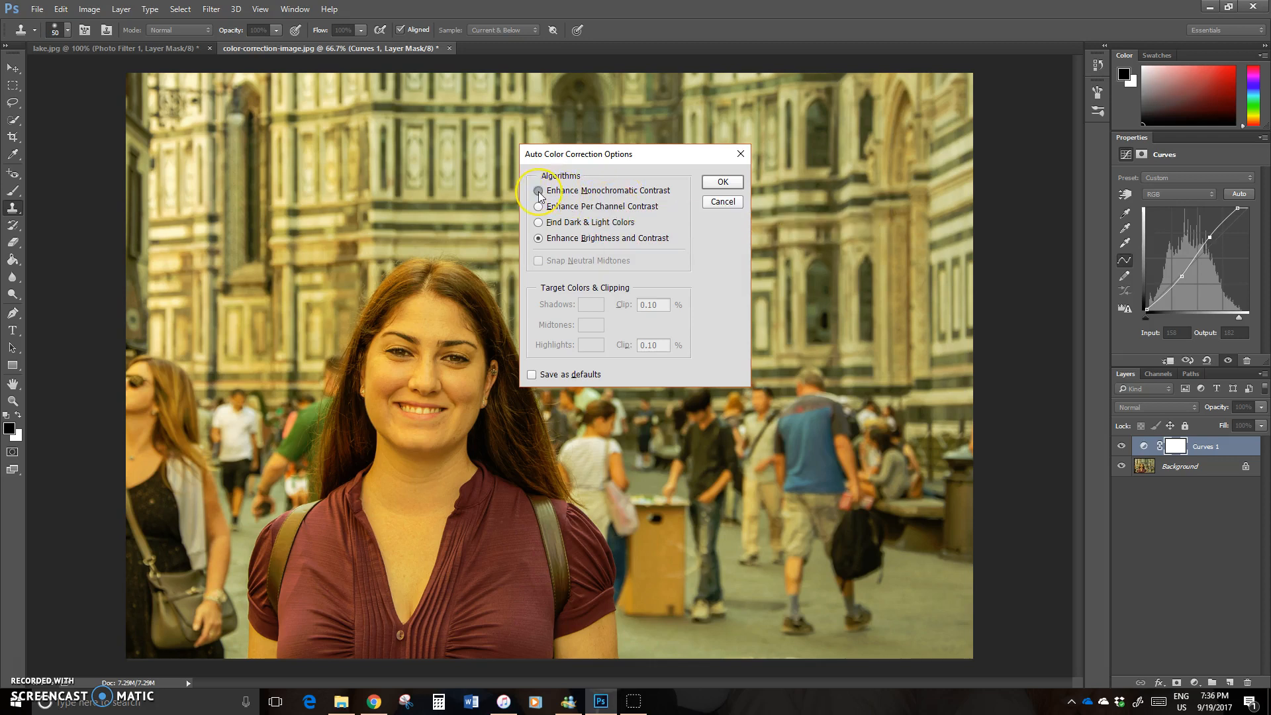
pyautogui.click(539, 207)
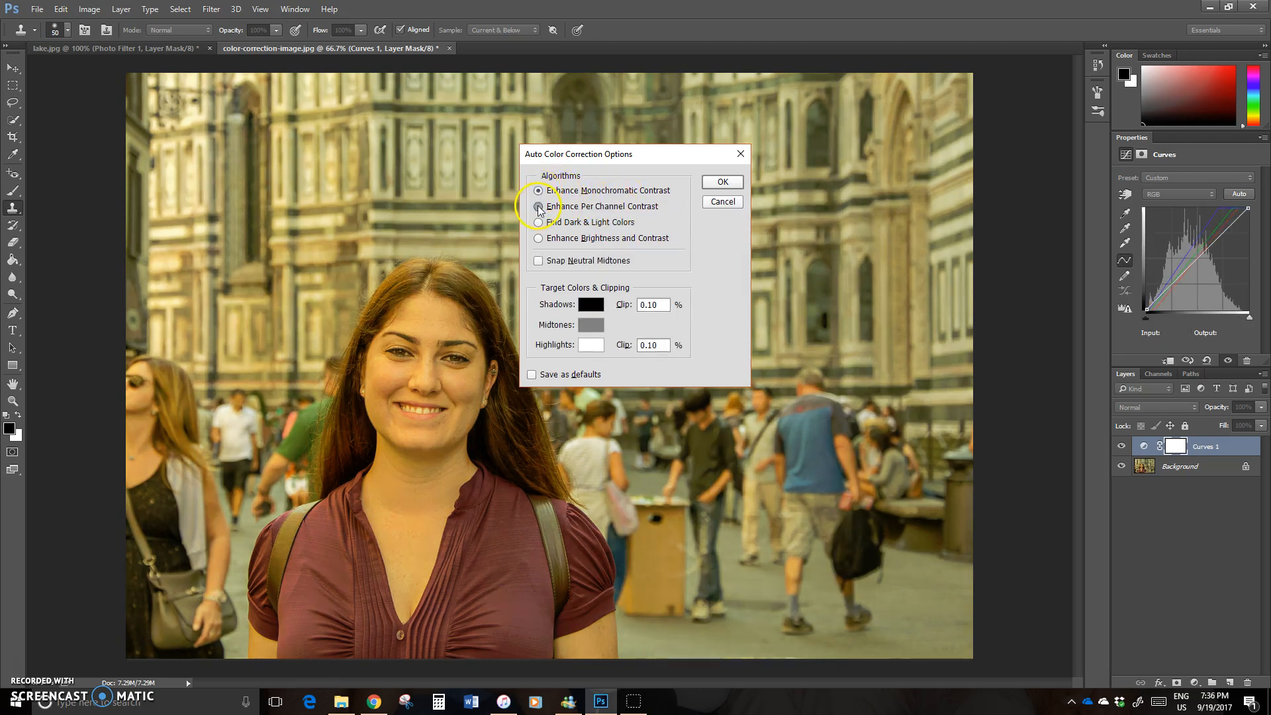
pyautogui.click(539, 224)
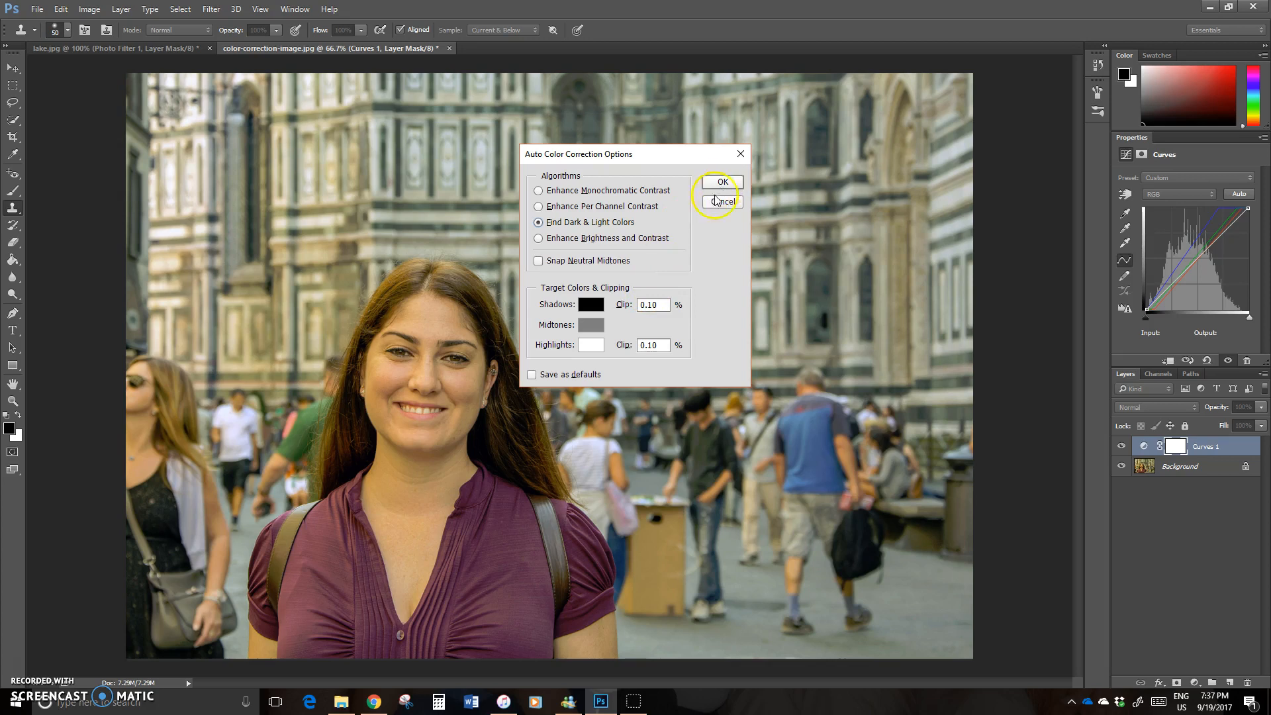
pyautogui.click(540, 205)
pyautogui.click(534, 377)
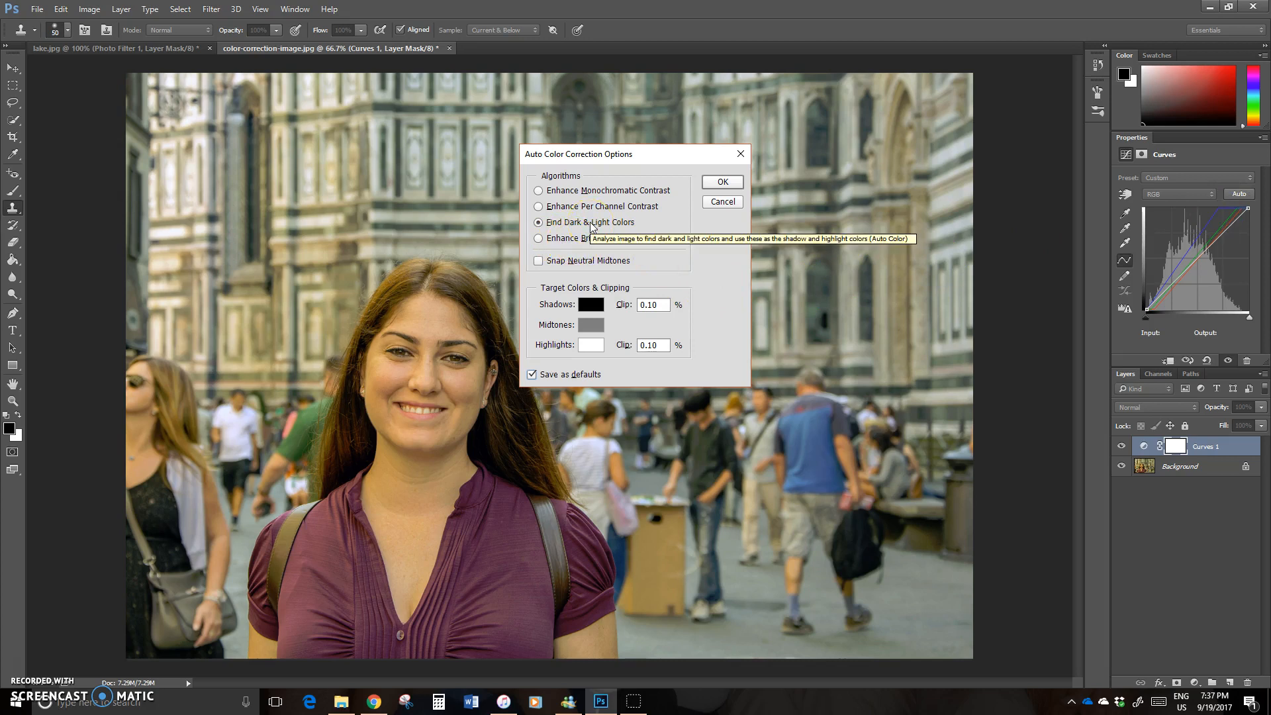
pyautogui.click(728, 182)
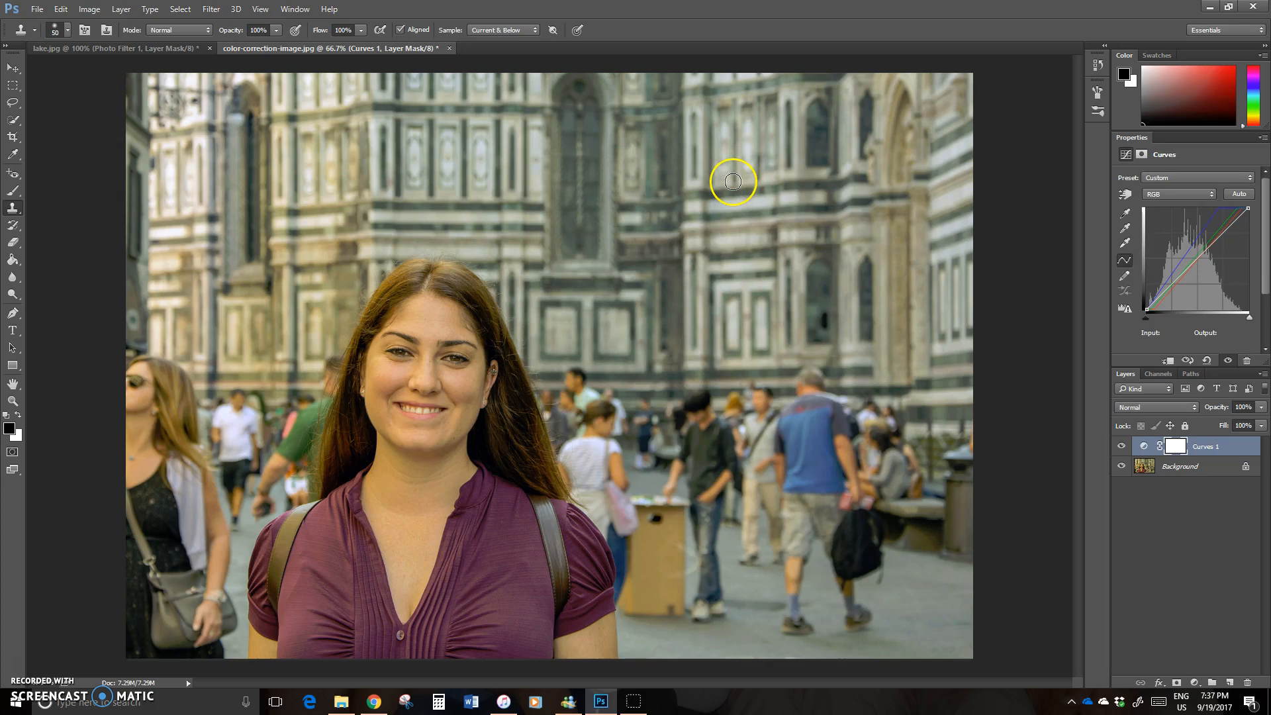
# - Examine the curves of the Blue, Red and Green channels, checking the input and output values of each white point
pyautogui.click(1226, 229)
pyautogui.moveTo(1224, 227); pyautogui.dragTo(1209, 214)
pyautogui.click(1207, 195)
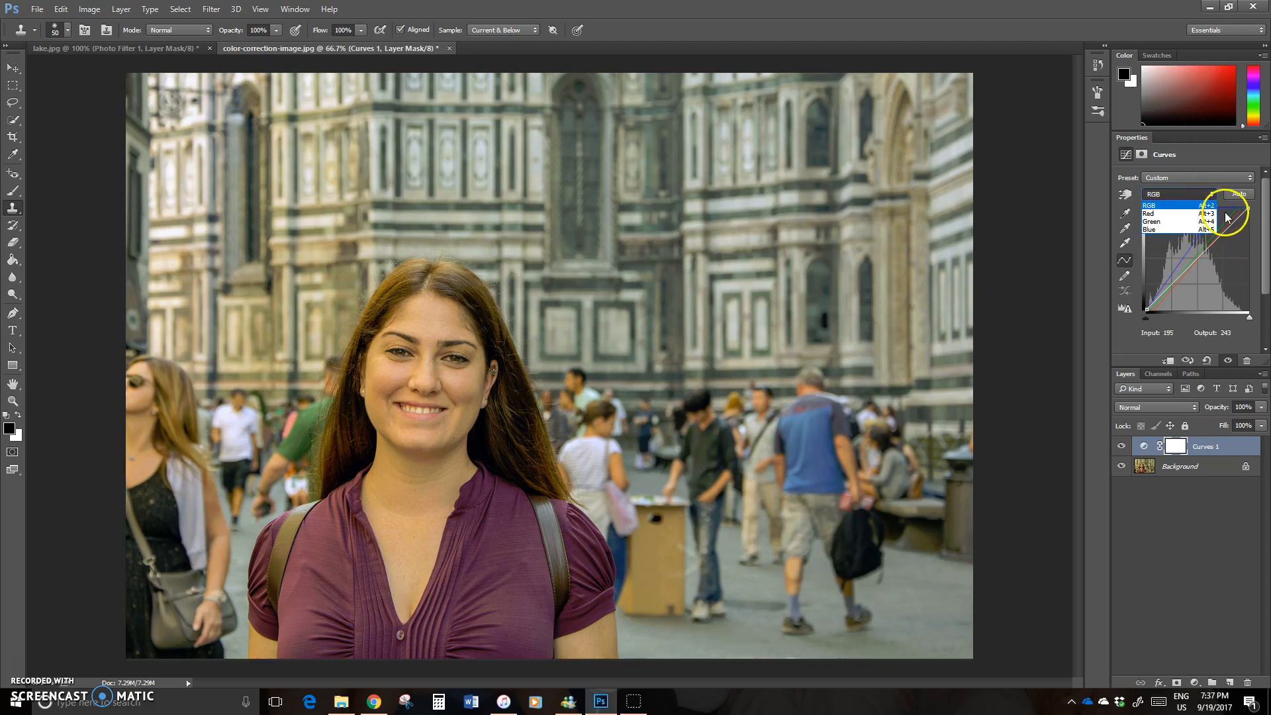
pyautogui.click(1186, 230)
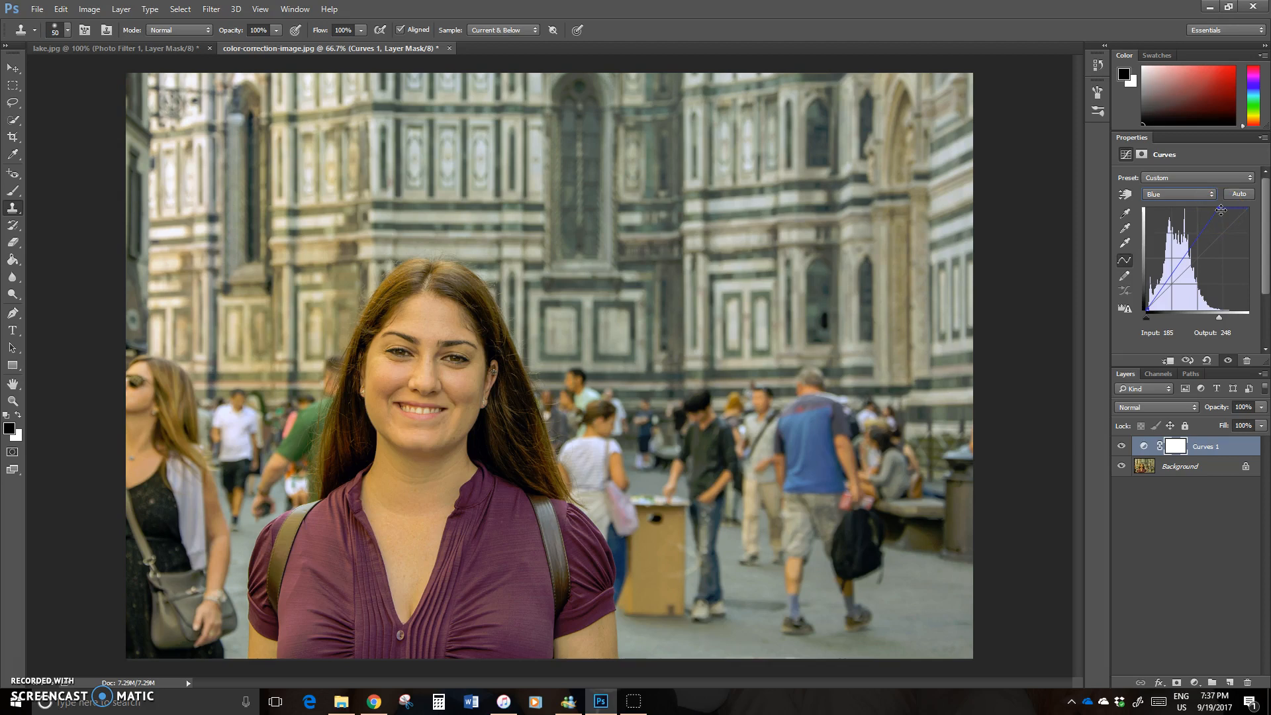
pyautogui.moveTo(1221, 210)
pyautogui.mouseDown()
pyautogui.moveTo(1227, 247)
pyautogui.moveTo(1218, 206)
pyautogui.mouseUp()
pyautogui.click(1199, 194)
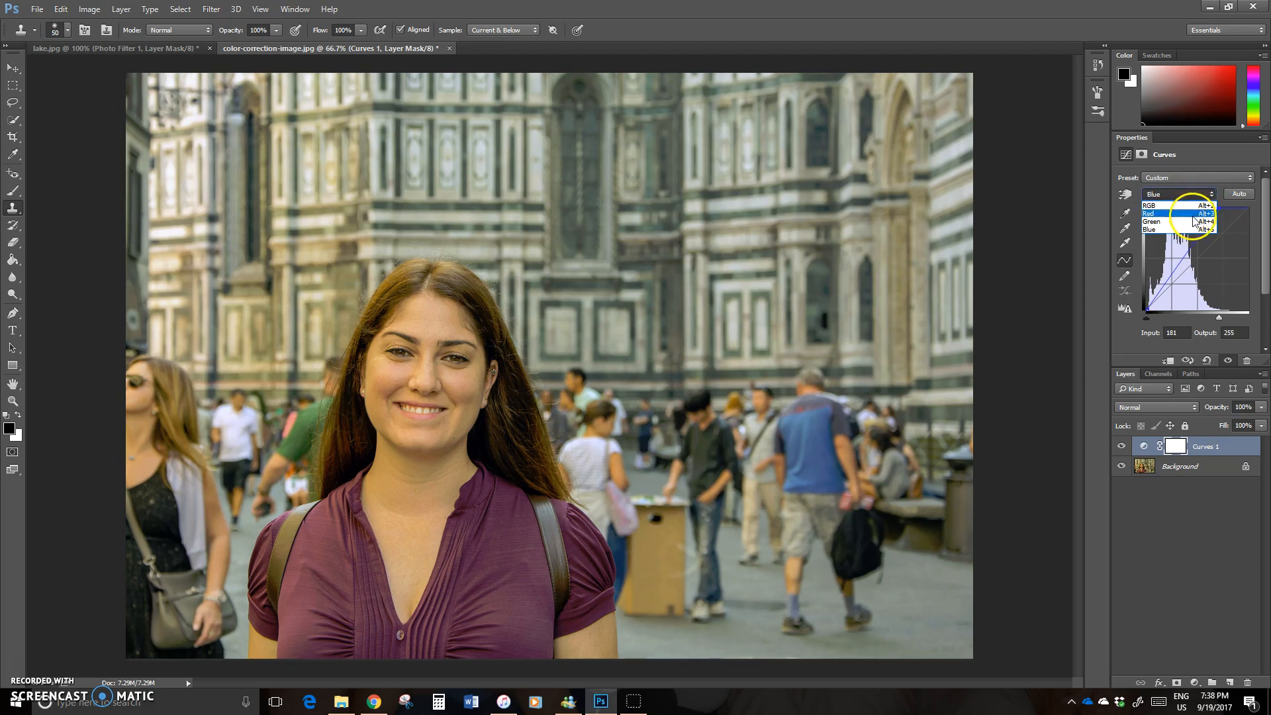
pyautogui.click(1194, 214)
pyautogui.click(1241, 206)
pyautogui.moveTo(1241, 208)
pyautogui.mouseDown()
pyautogui.moveTo(1250, 261)
pyautogui.moveTo(1243, 207)
pyautogui.mouseUp()
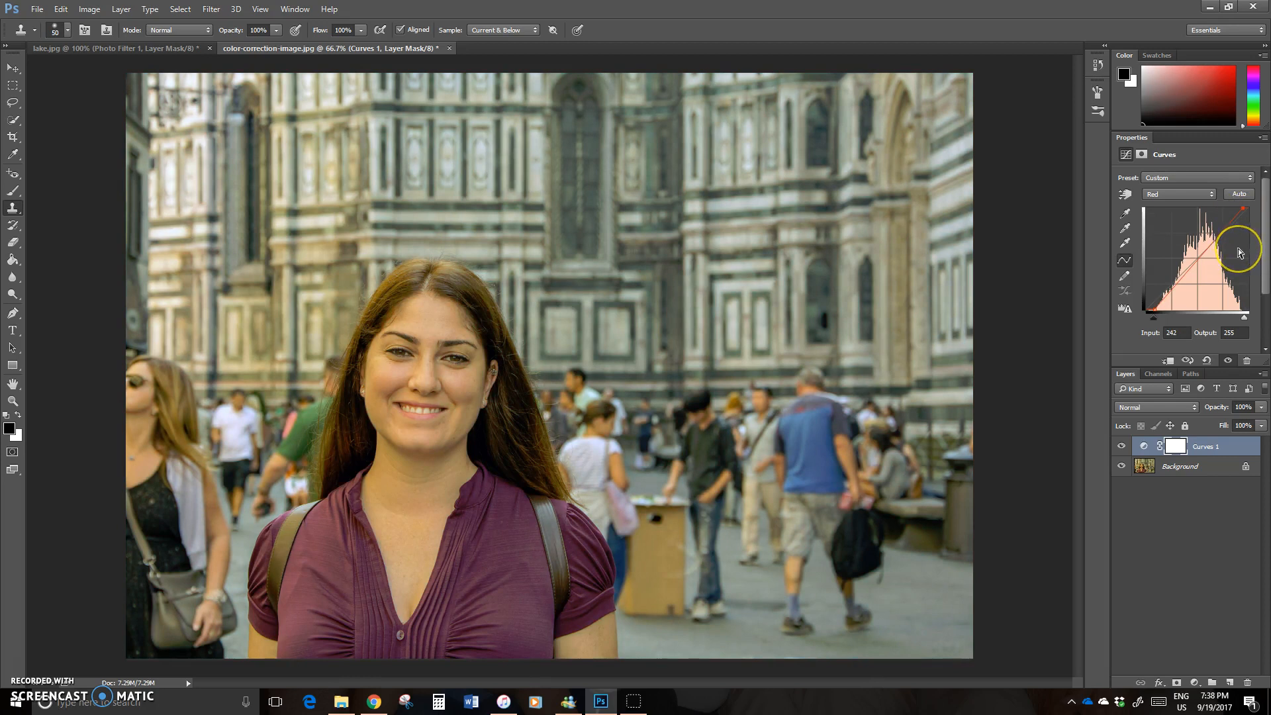
pyautogui.click(1212, 194)
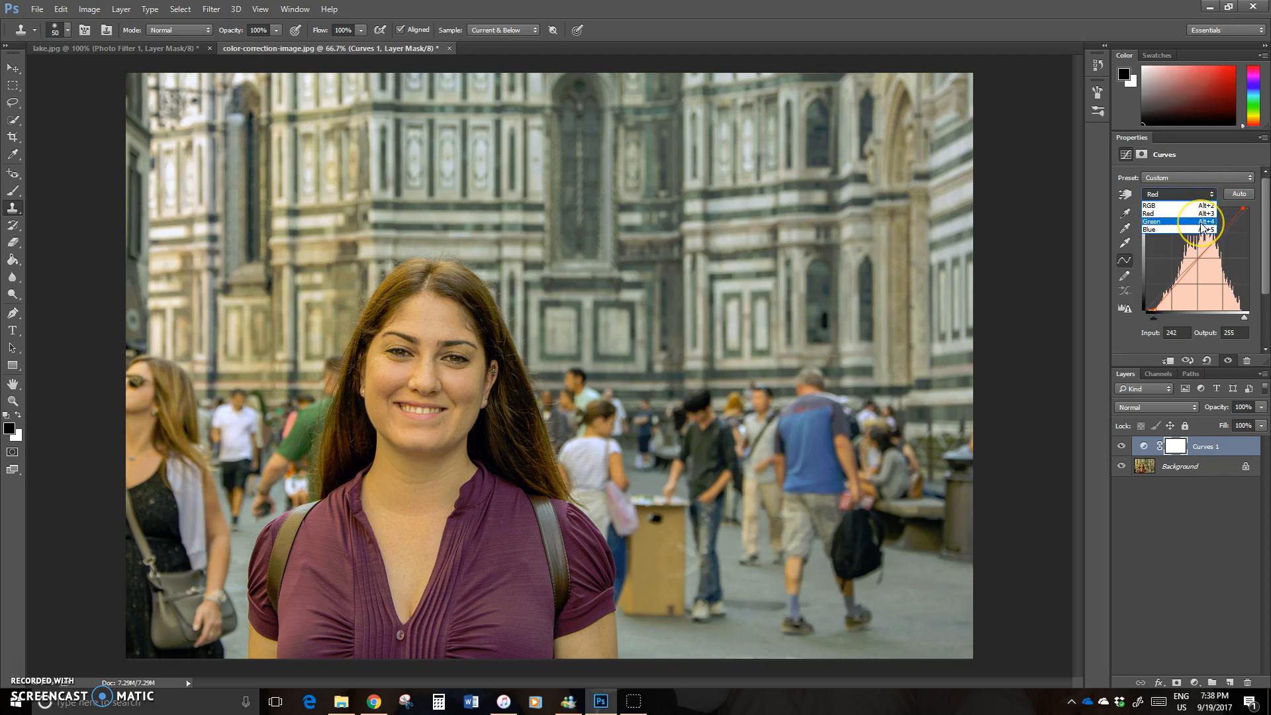
pyautogui.click(1201, 222)
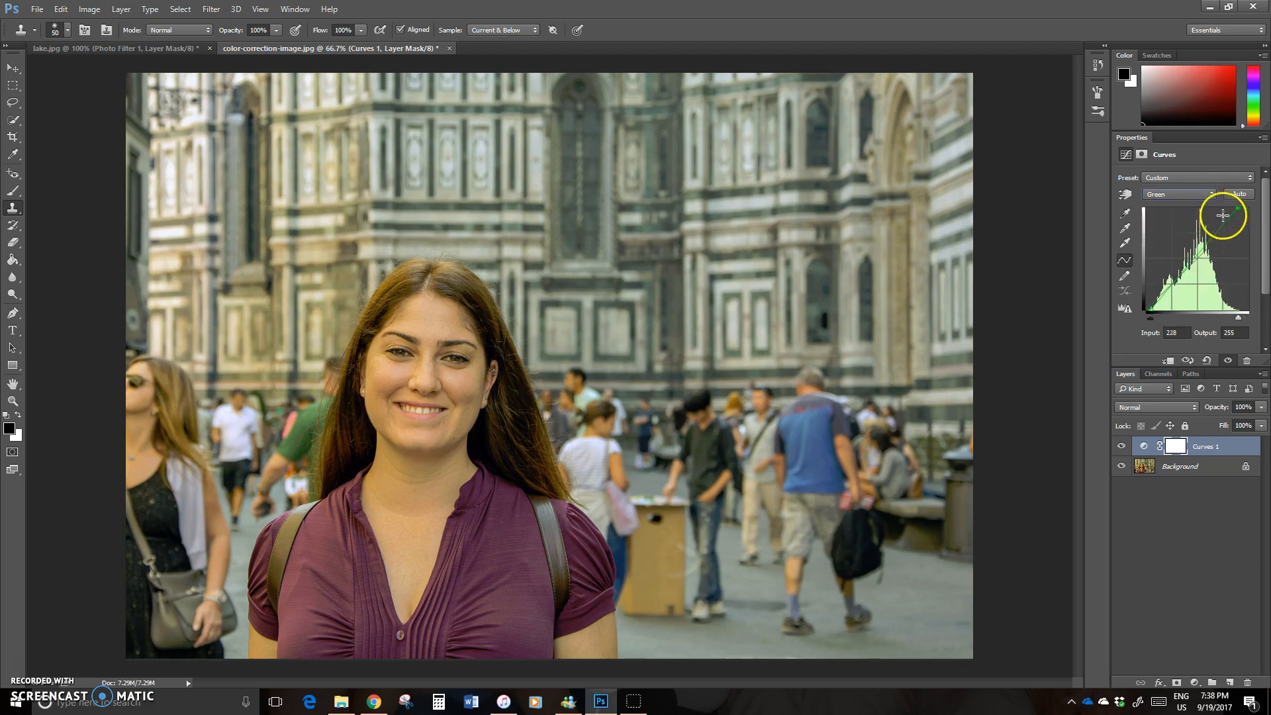
pyautogui.moveTo(1238, 209)
pyautogui.mouseDown()
pyautogui.moveTo(1243, 251)
pyautogui.moveTo(1238, 206)
pyautogui.mouseUp()
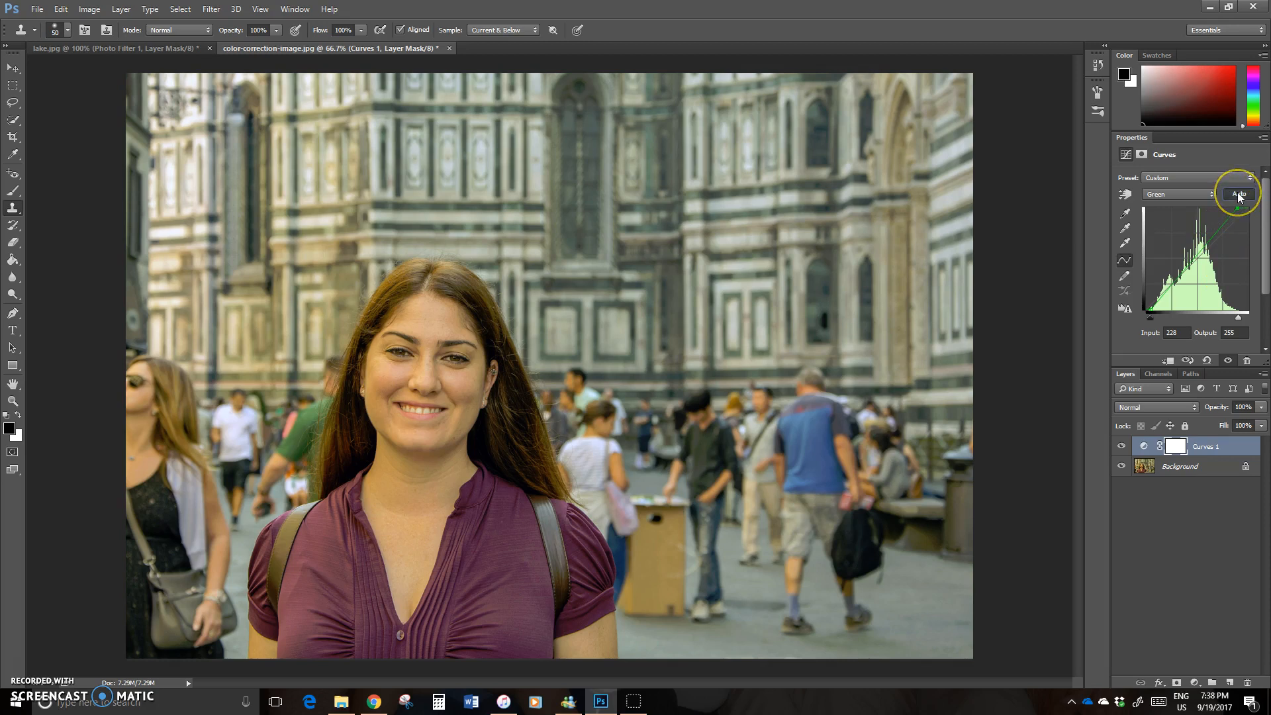
# - Compare the photo with and without the Curves adjustment layer several times
pyautogui.click(1123, 447)
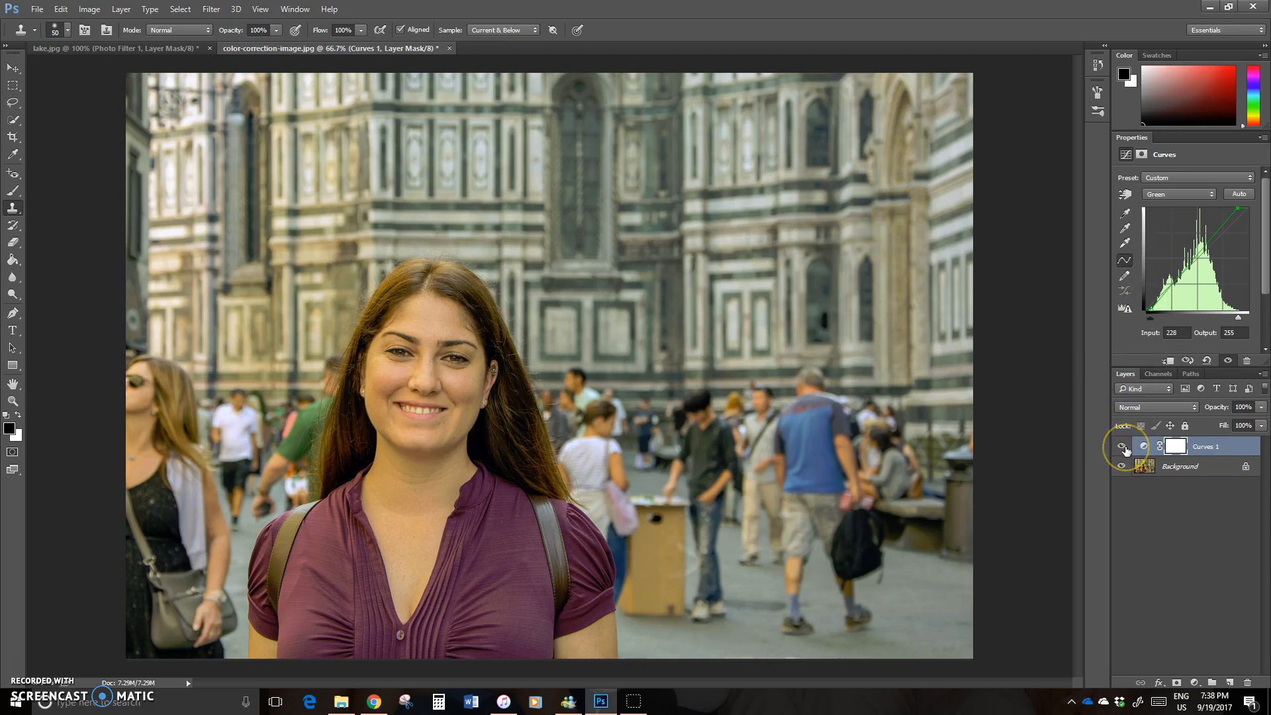
pyautogui.click(1123, 448)
pyautogui.click(1123, 447)
pyautogui.click(1124, 448)
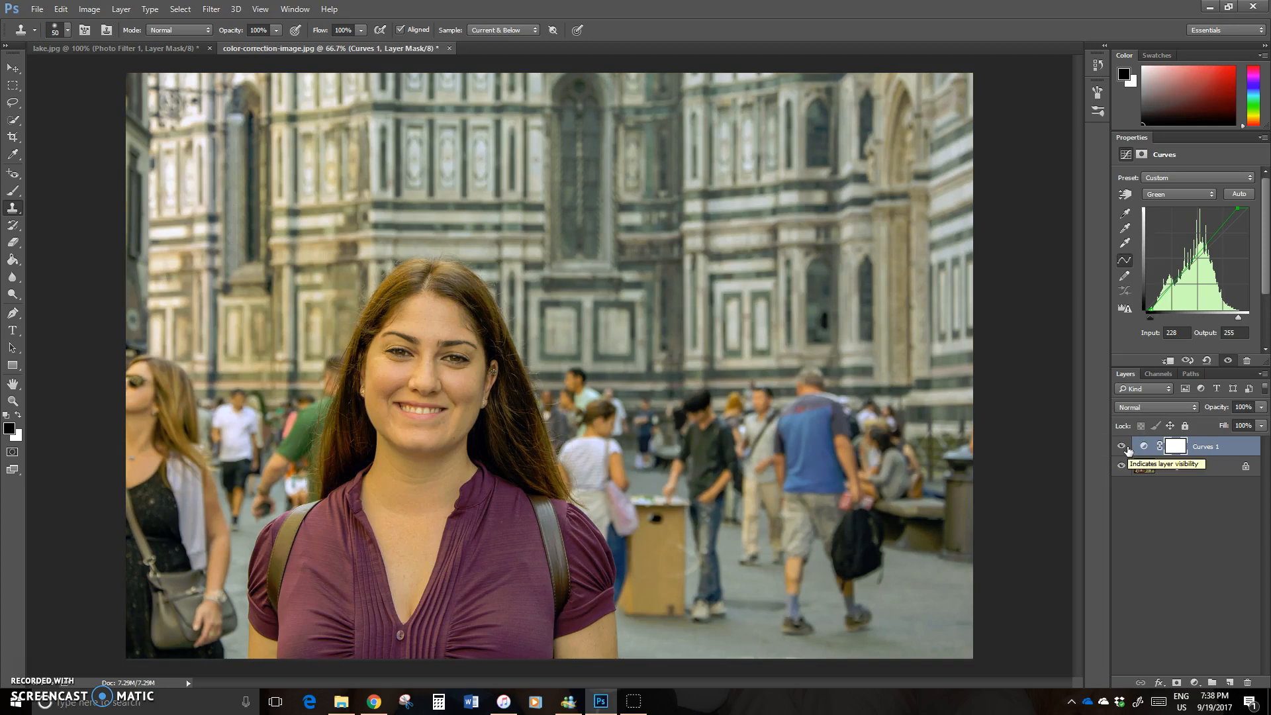
pyautogui.click(1145, 448)
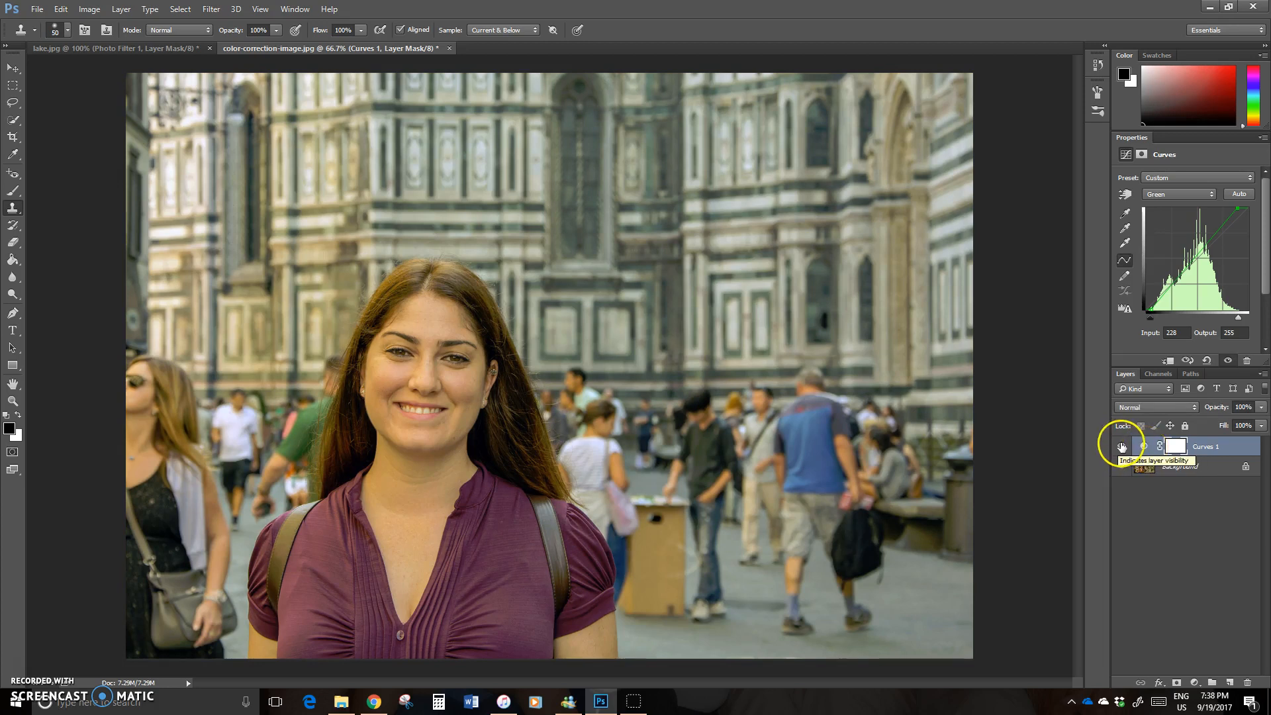
pyautogui.click(1123, 447)
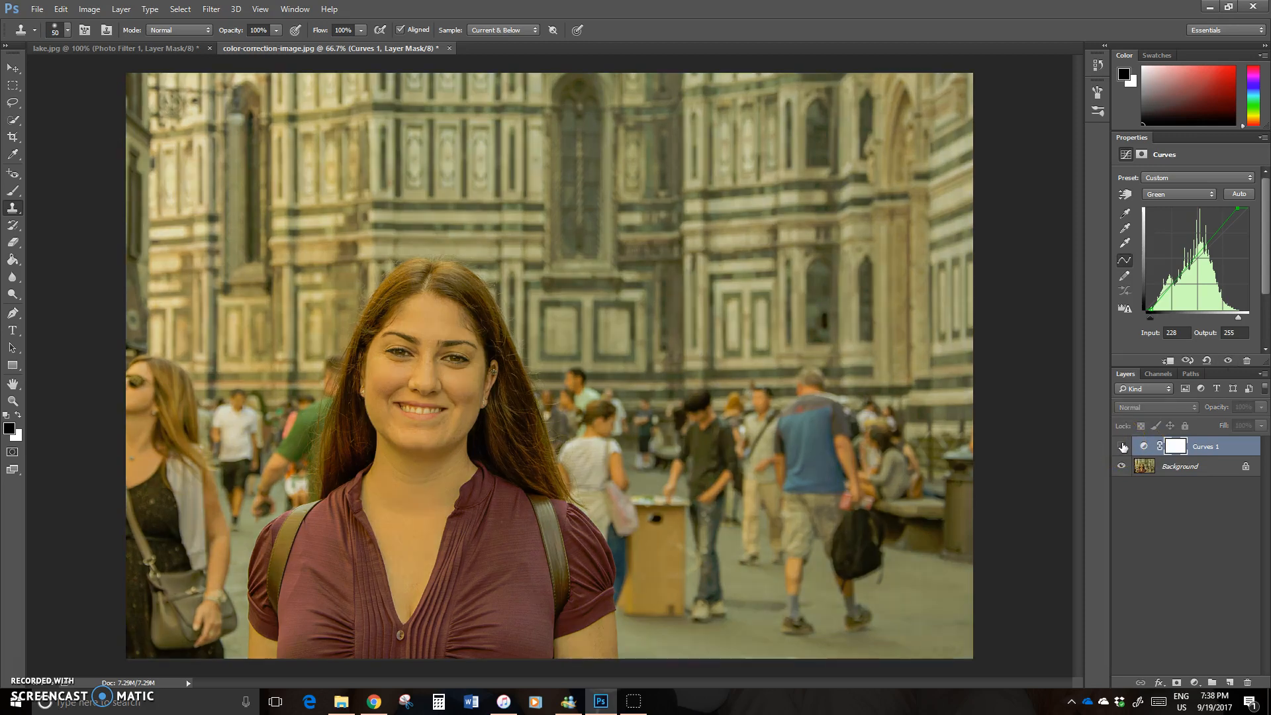
pyautogui.click(1123, 448)
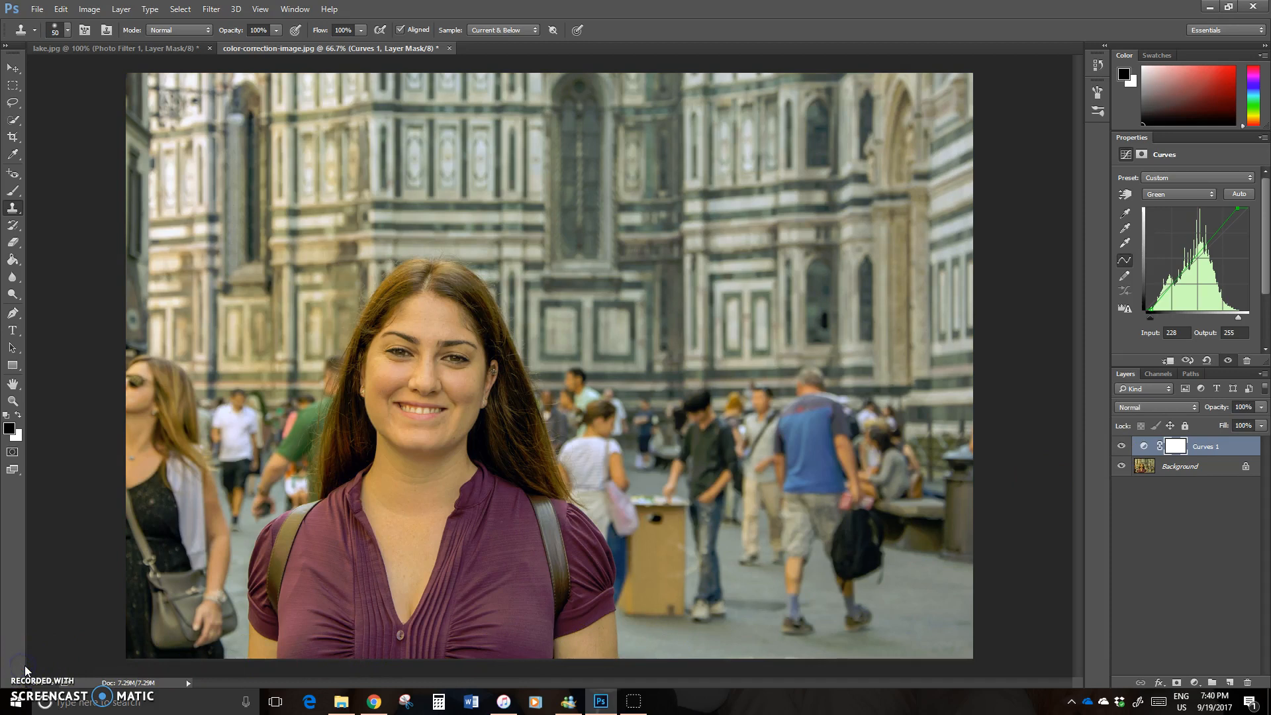
pyautogui.click(53, 595)
# - Raise the Blue channel curve with the on-image adjustment tool on the woman's face beside her eye, to input 65, output 121
pyautogui.click(1192, 196)
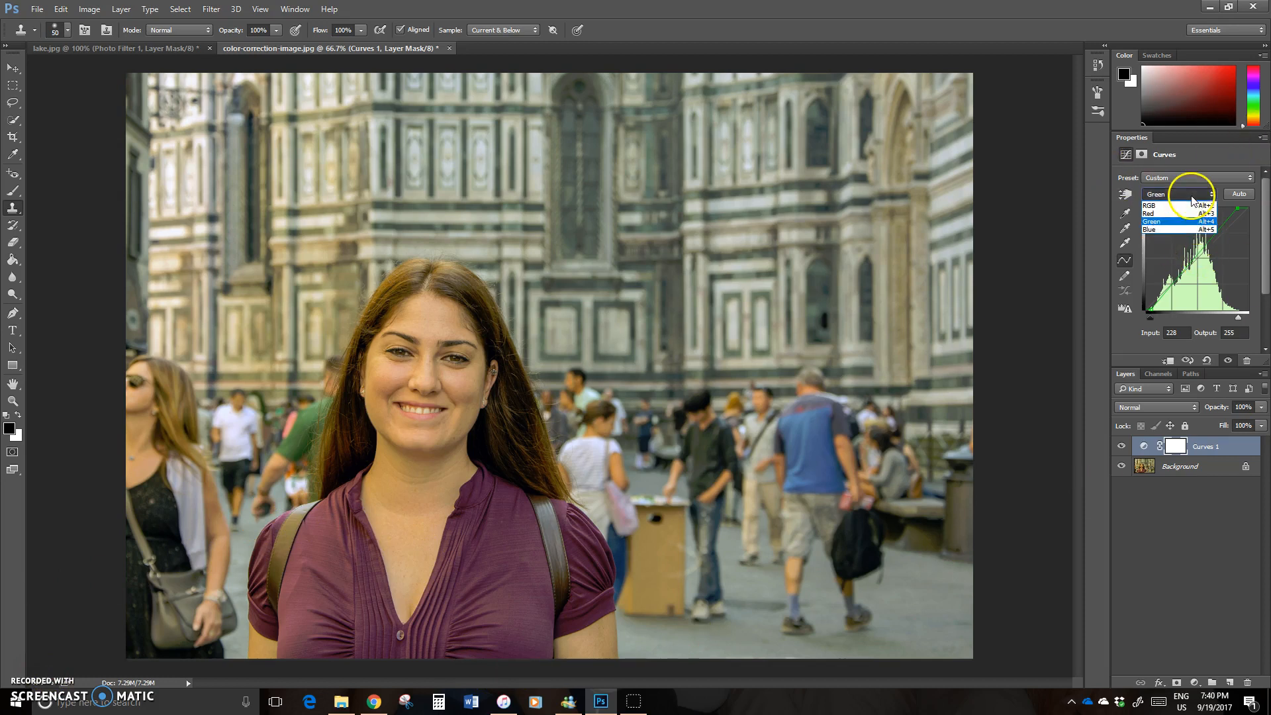
pyautogui.click(1185, 229)
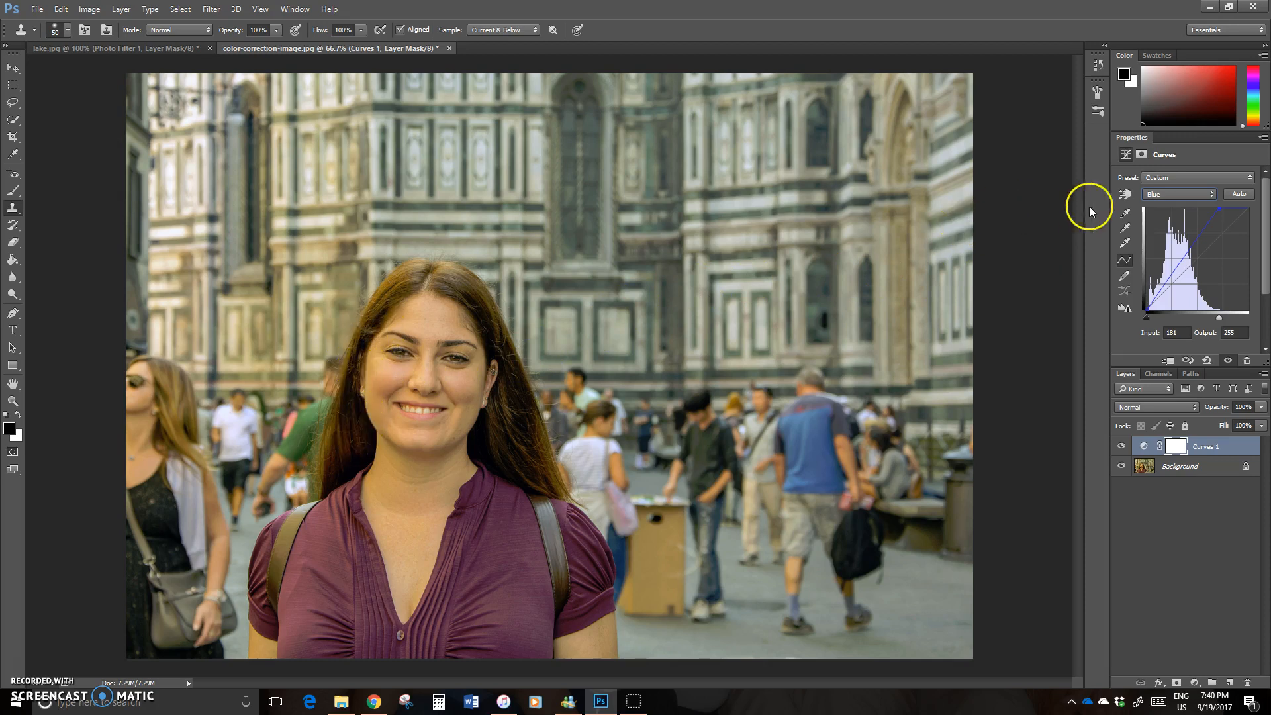
pyautogui.click(1130, 194)
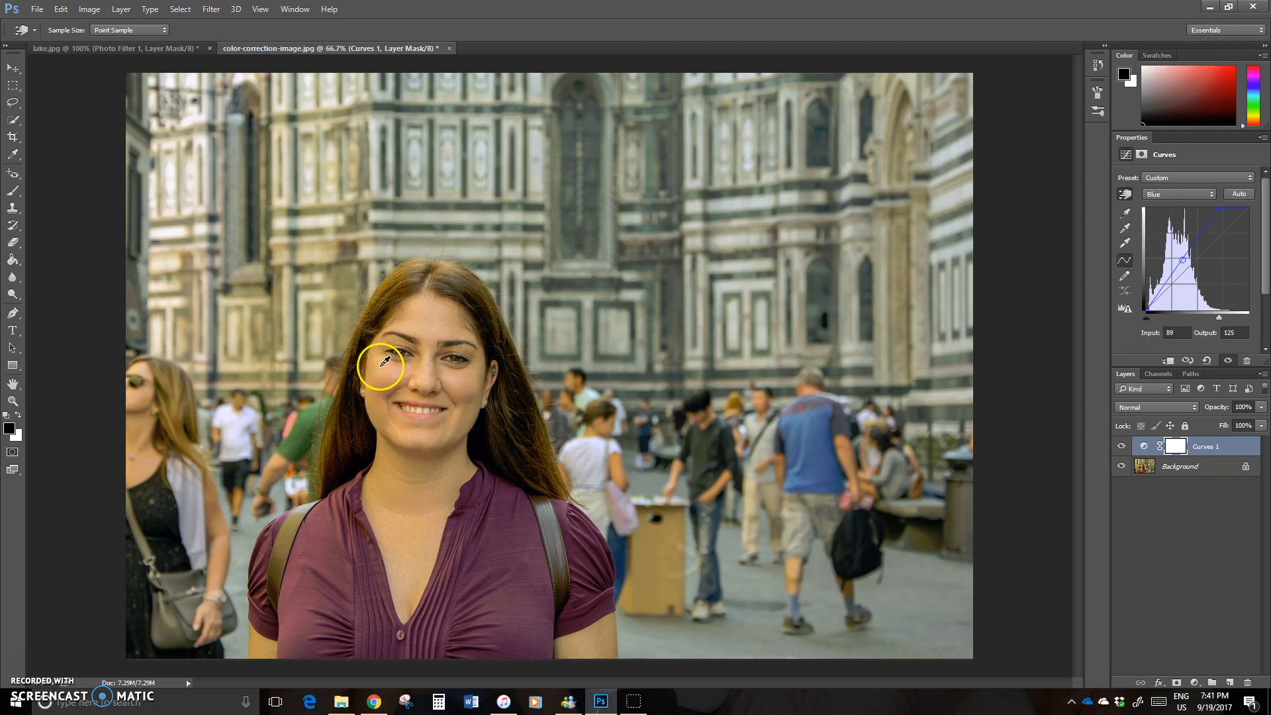
pyautogui.moveTo(379, 366); pyautogui.dragTo(376, 370)
pyautogui.moveTo(377, 371); pyautogui.dragTo(375, 374)
pyautogui.moveTo(376, 374)
pyautogui.mouseDown()
pyautogui.moveTo(378, 361)
pyautogui.moveTo(382, 395)
pyautogui.moveTo(375, 355)
pyautogui.mouseUp()
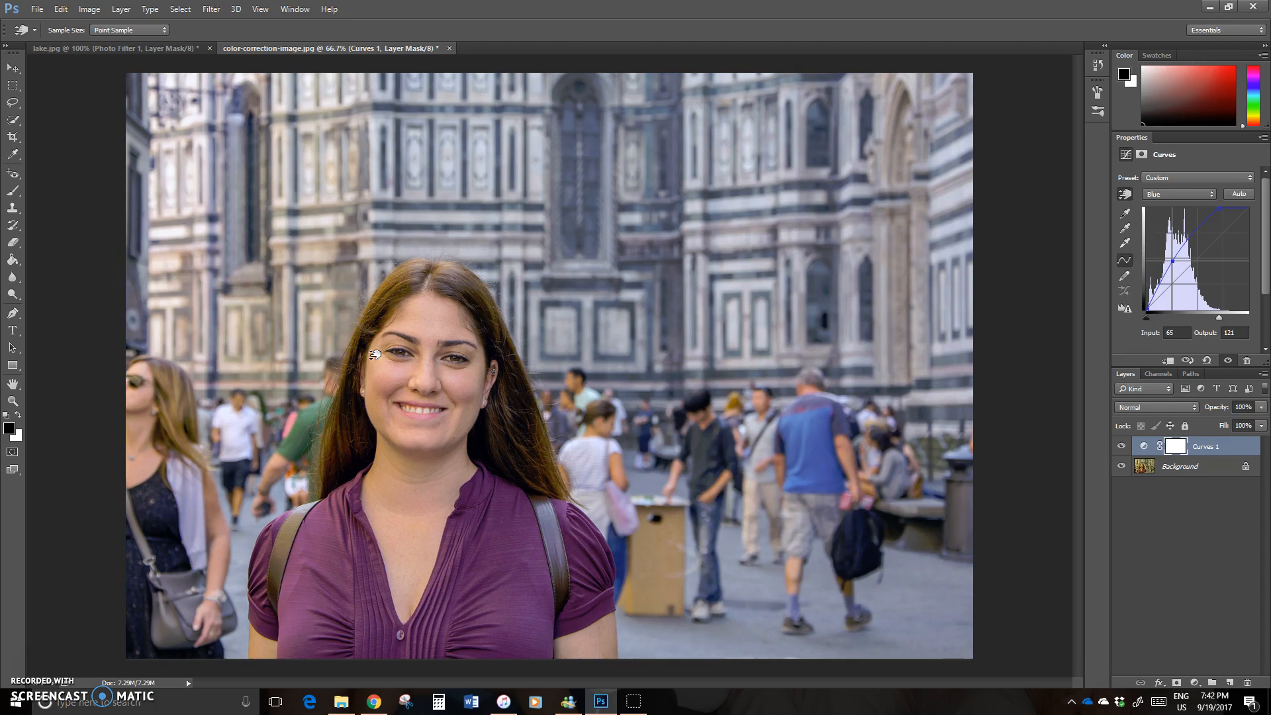
# - Compare the Blue channel adjustment with the previous state of the Curves layer several times
pyautogui.click(1189, 361)
pyautogui.click(1190, 361)
pyautogui.click(1191, 361)
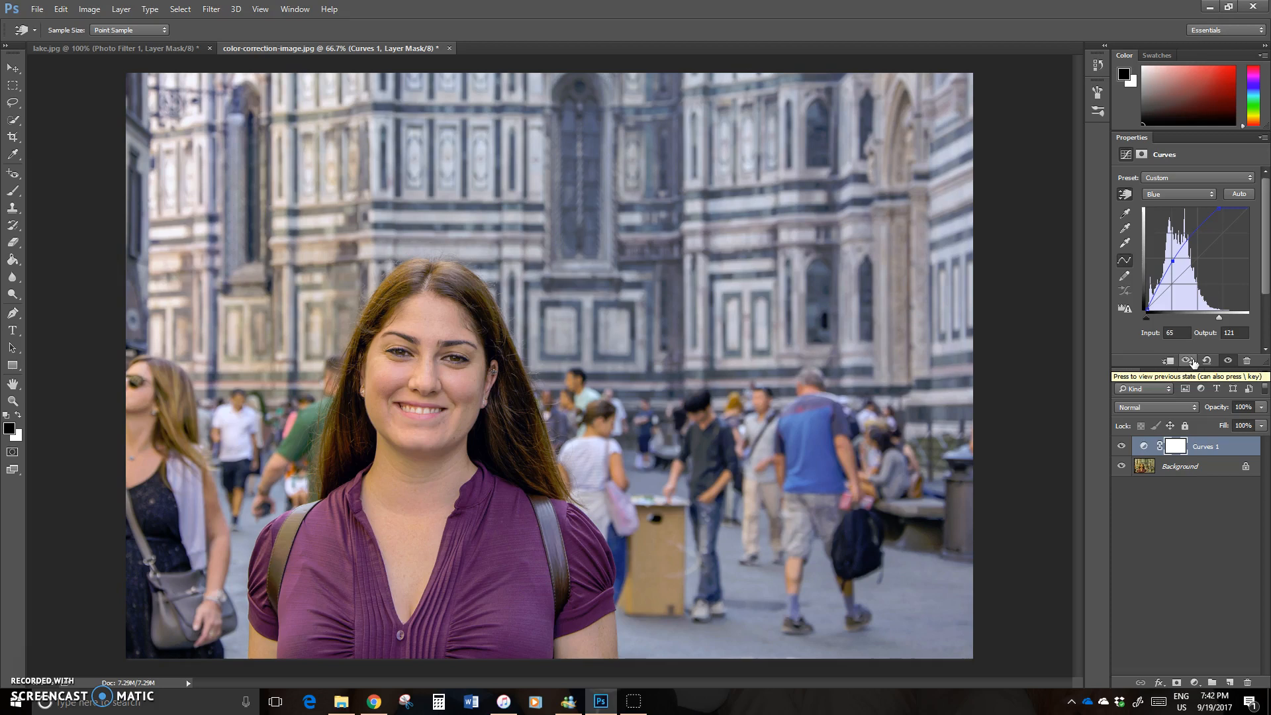
pyautogui.click(1191, 360)
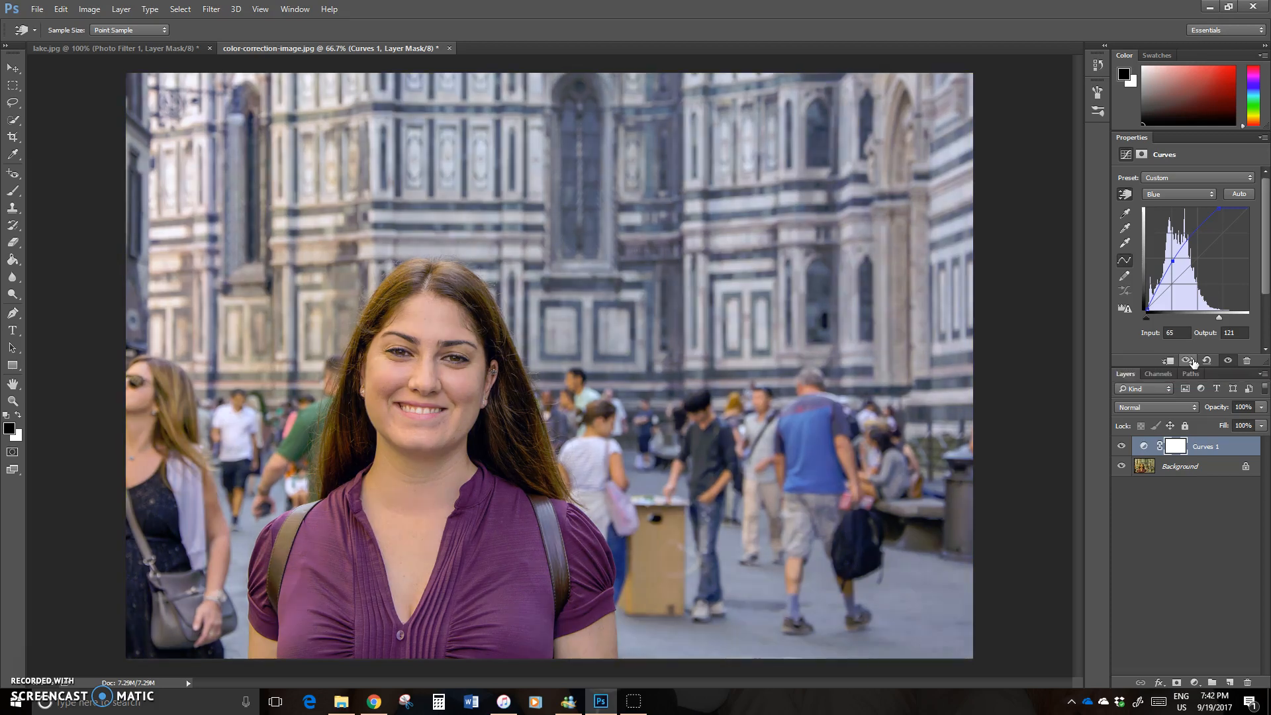
pyautogui.click(1191, 361)
# - Reset the Curves adjustment to its defaults and sample a gray point near the seated people behind the man in blue
pyautogui.click(1209, 360)
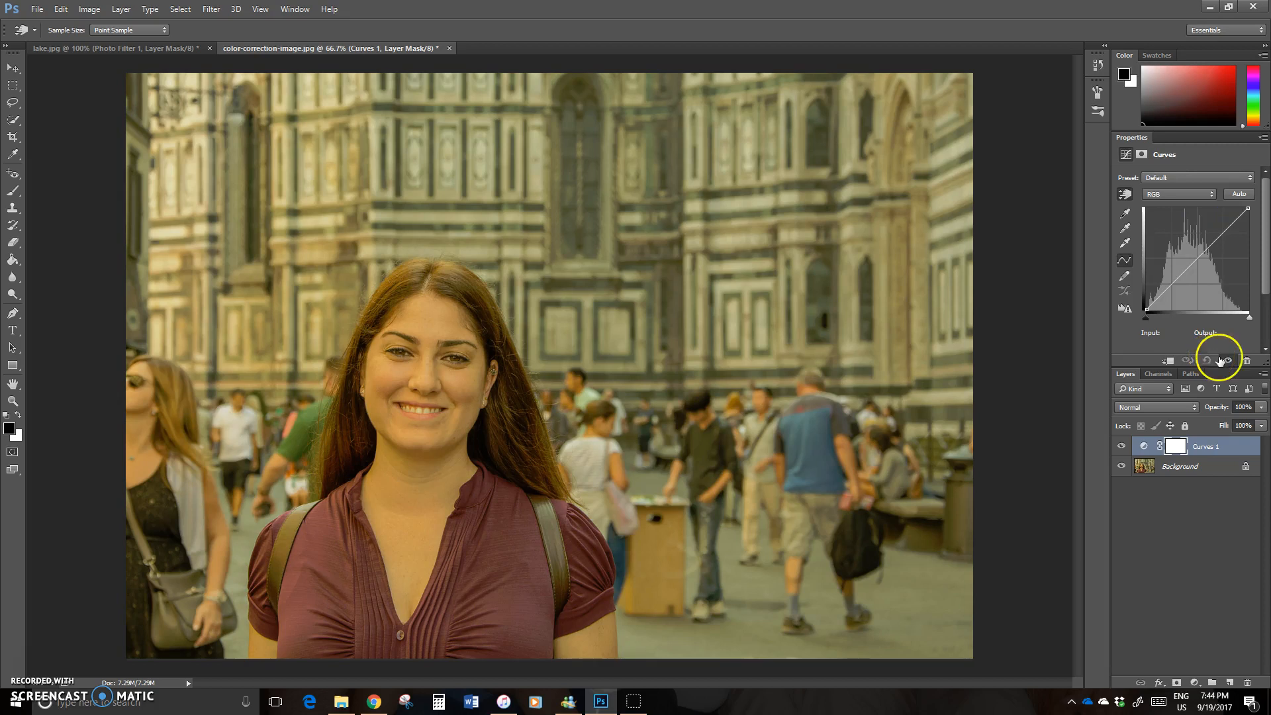
pyautogui.click(1128, 233)
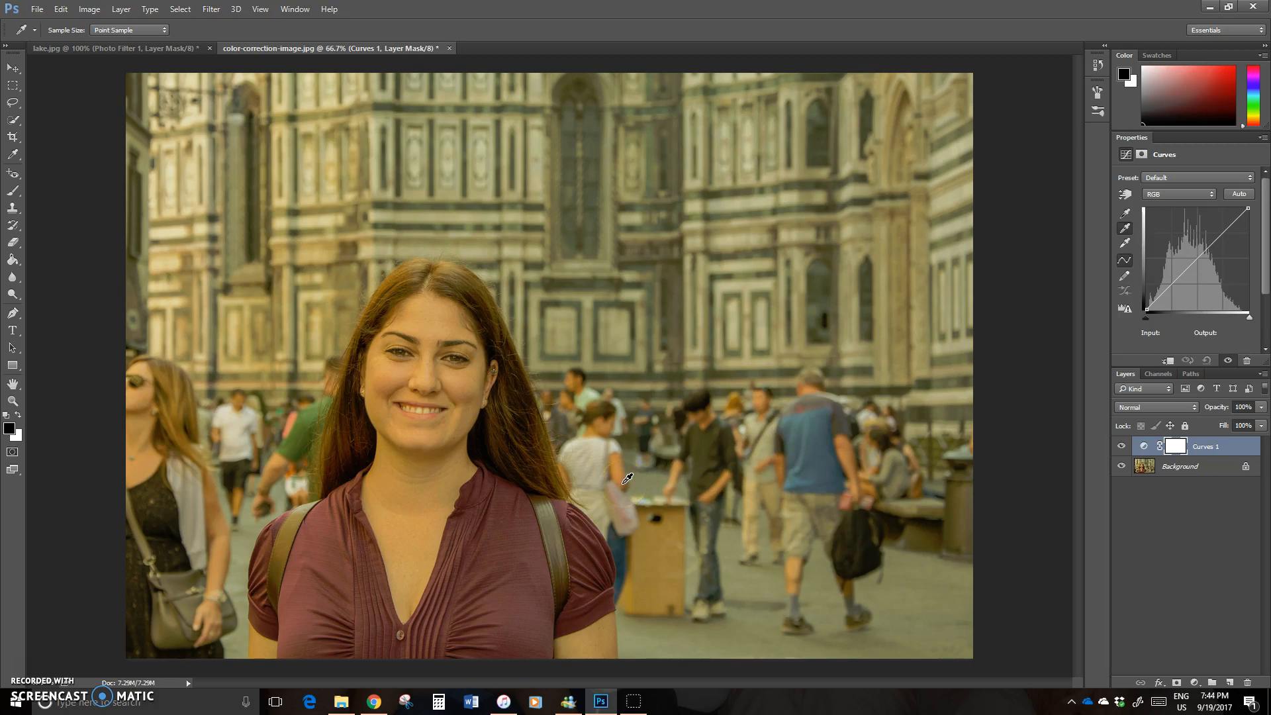
pyautogui.click(904, 478)
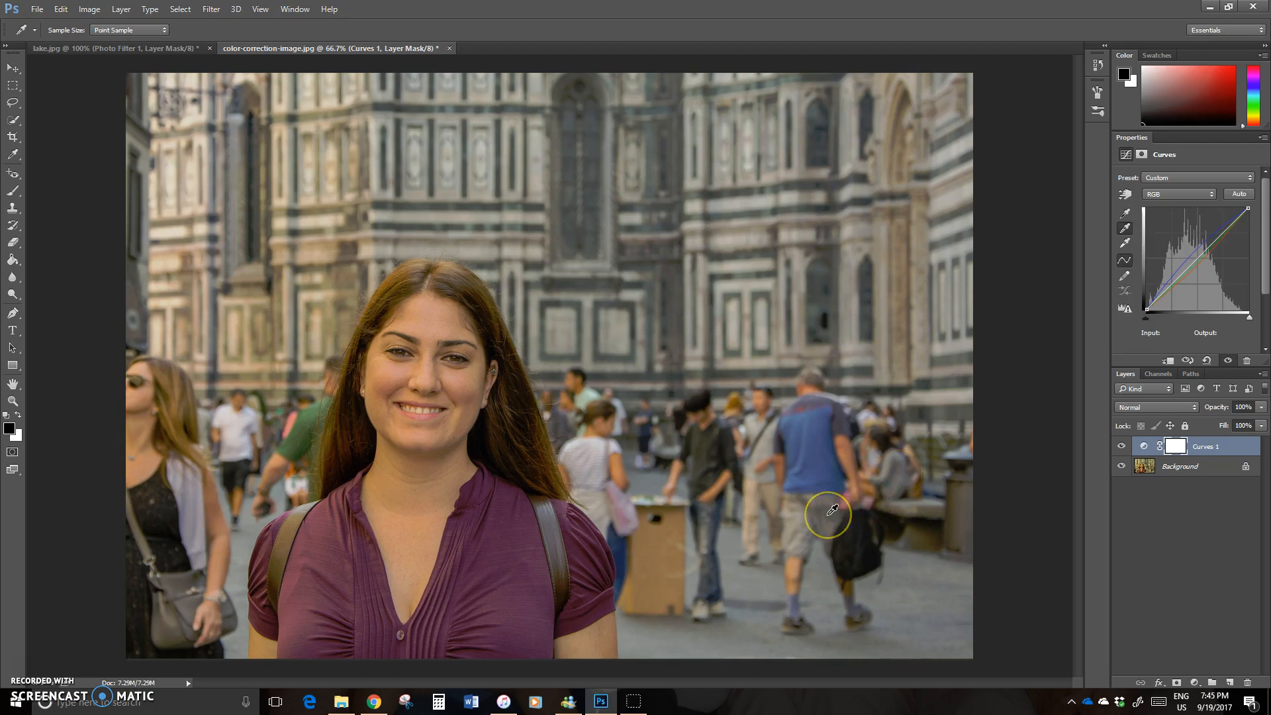
# - Try other gray points on the man's shorts, the woman's white shirt, beside the green-shirted man and on the man's white T-shirt
pyautogui.click(809, 526)
pyautogui.click(588, 463)
pyautogui.click(293, 419)
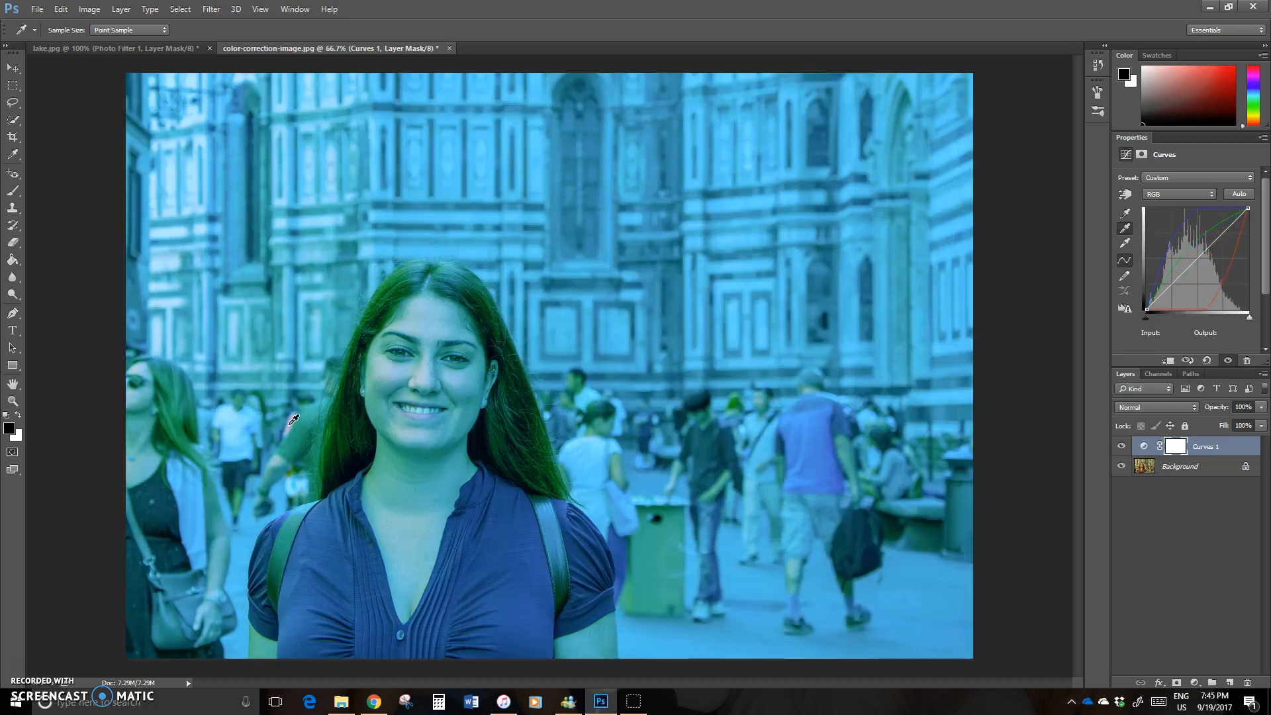
pyautogui.click(296, 422)
pyautogui.click(245, 426)
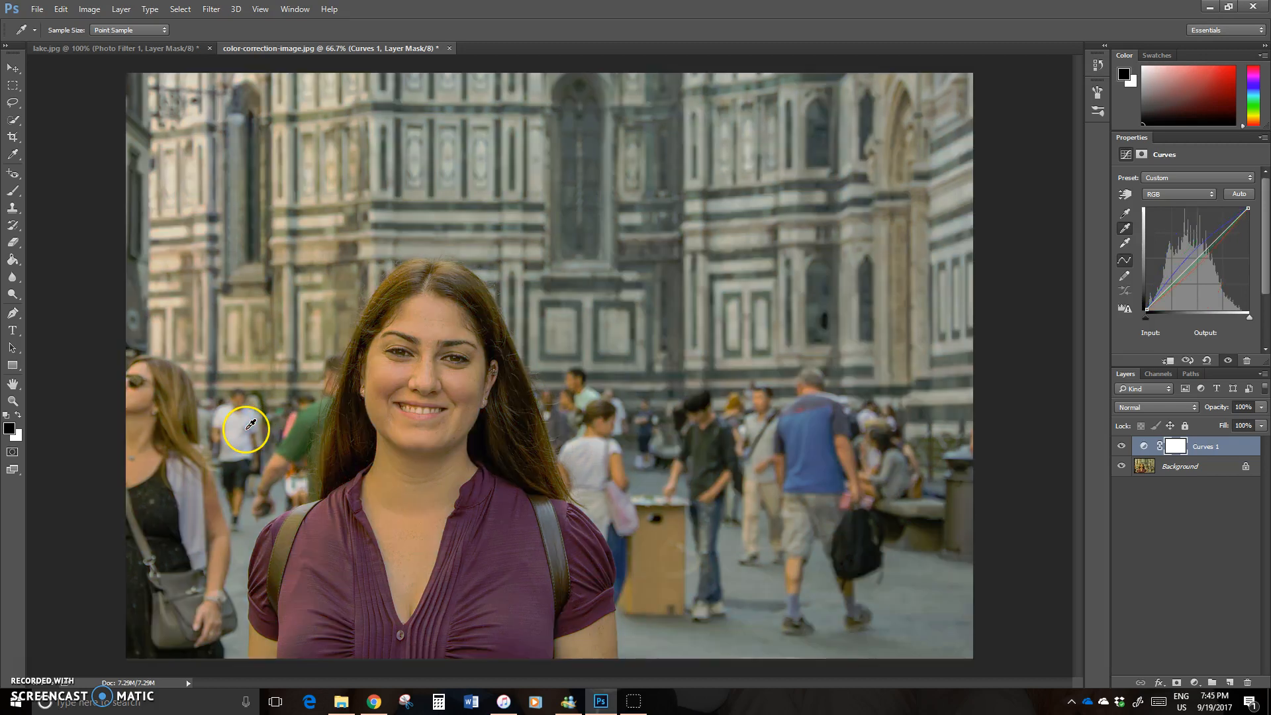
# - Sample gray points across the building facade and the background, finishing on the white shirt of the woman behind the portrait subject
pyautogui.click(268, 317)
pyautogui.click(332, 249)
pyautogui.click(465, 181)
pyautogui.click(559, 246)
pyautogui.click(593, 333)
pyautogui.click(647, 417)
pyautogui.click(649, 442)
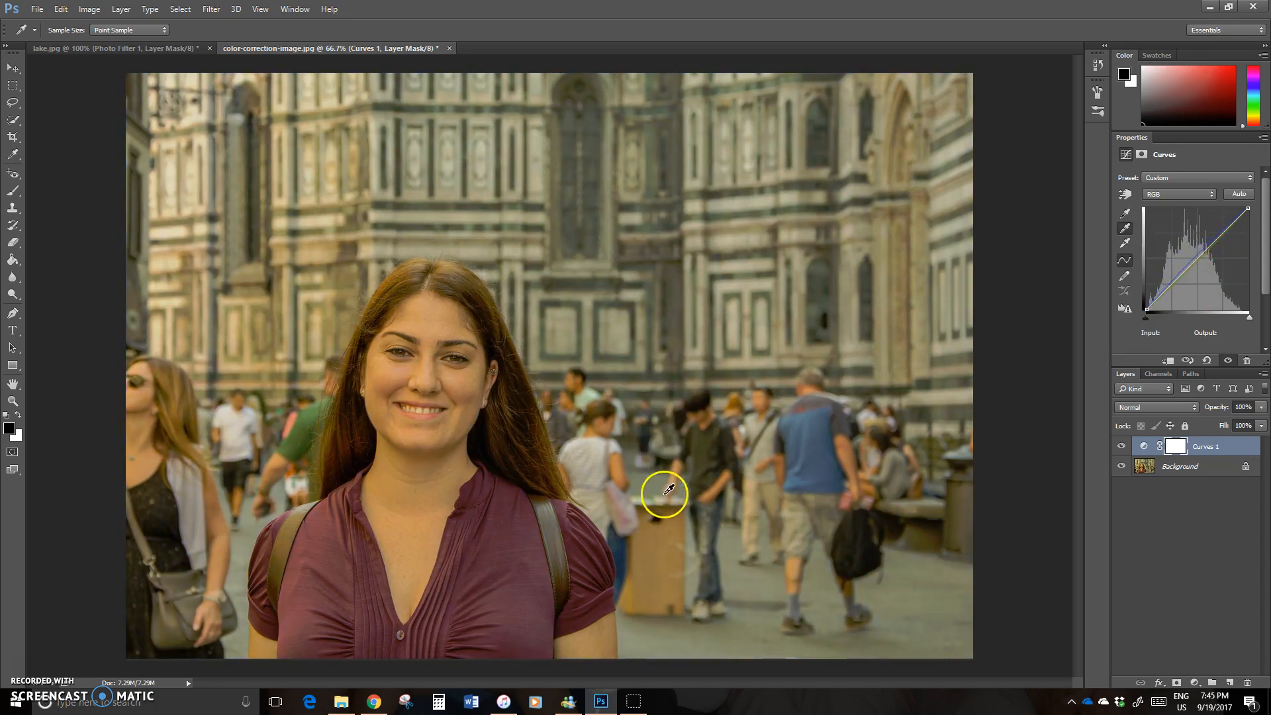
pyautogui.click(596, 458)
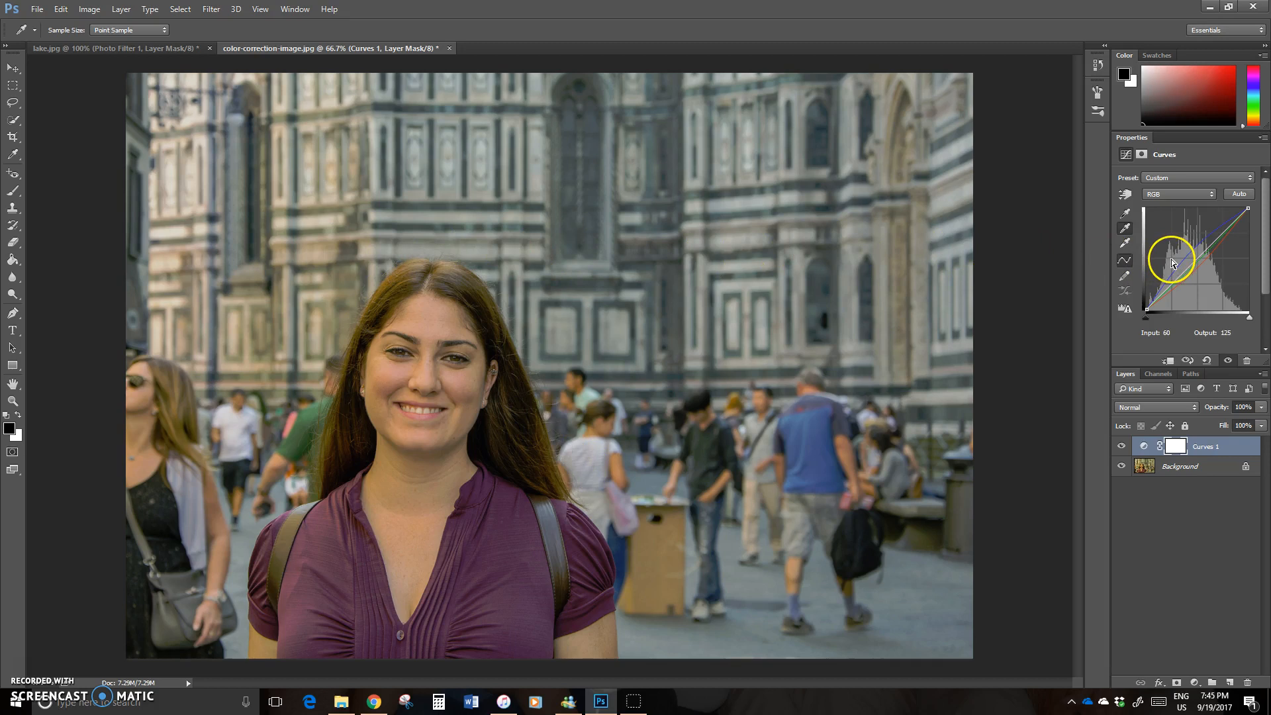
# - Raise the Blue channel curve to input 67, output 107 with the on-image adjustment tool on the woman's face beside her eye
pyautogui.click(1127, 195)
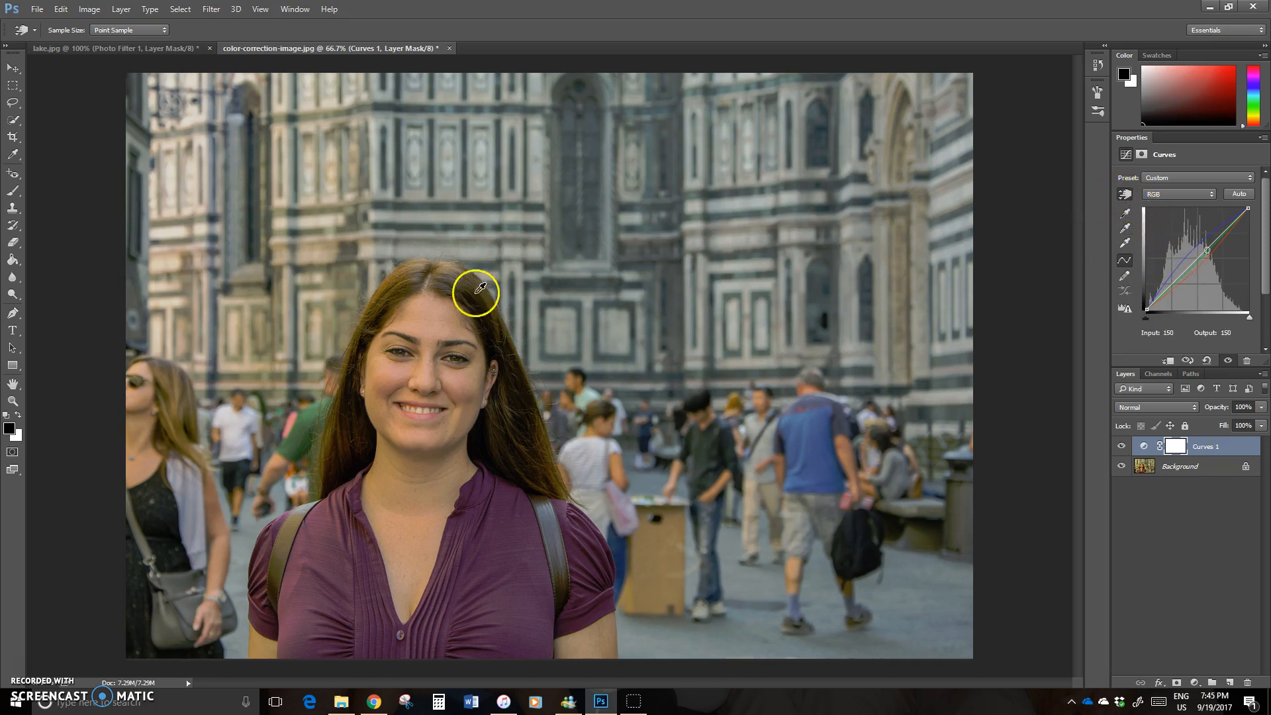
pyautogui.click(377, 351)
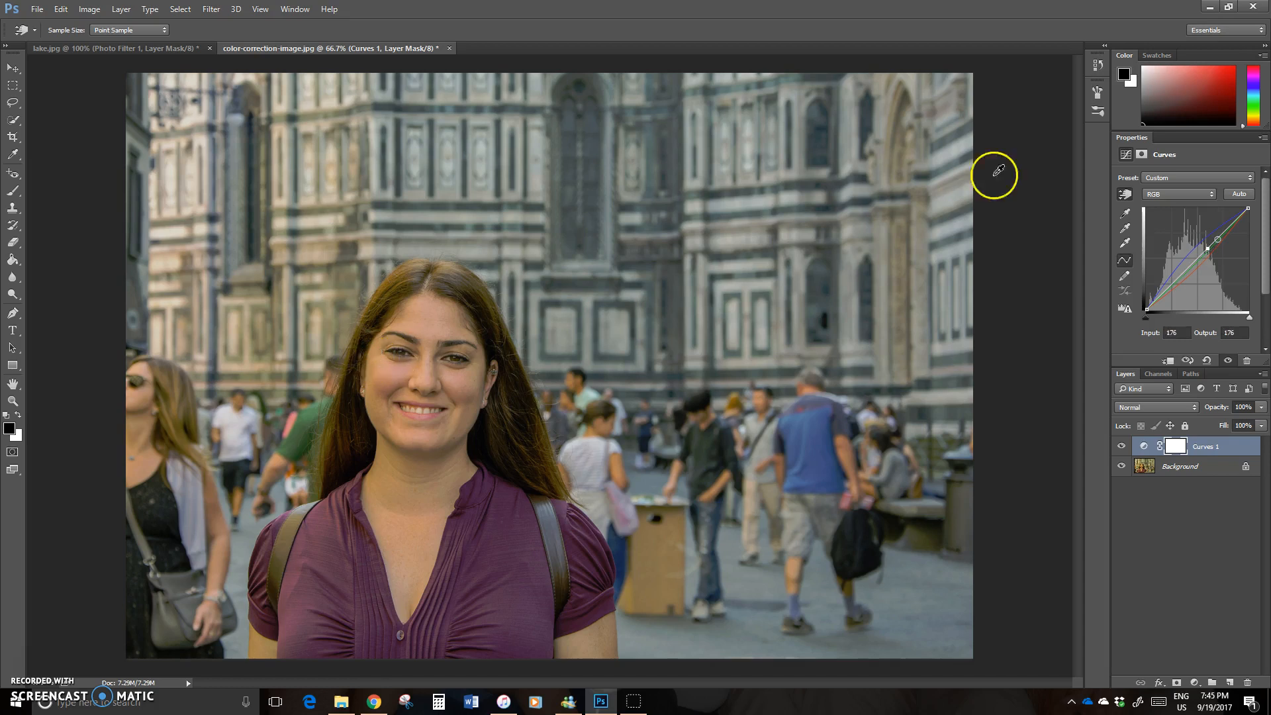
pyautogui.click(1206, 193)
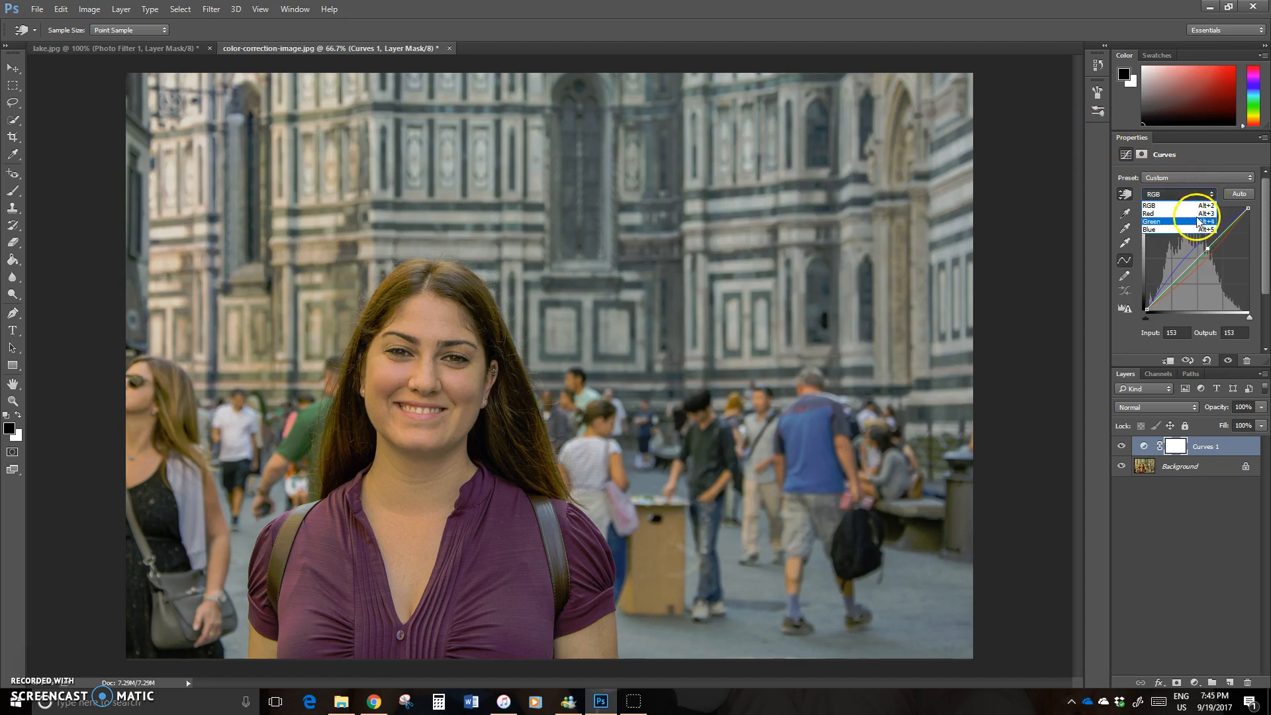
pyautogui.click(1186, 229)
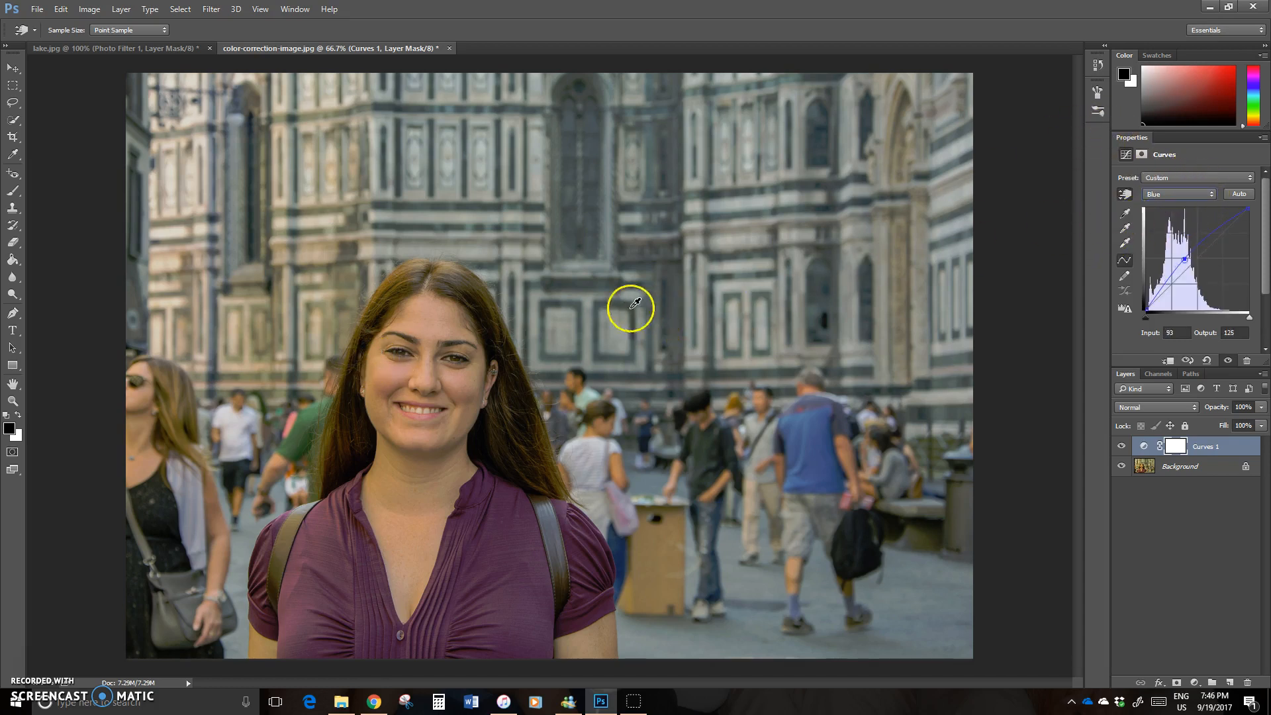
pyautogui.click(372, 358)
pyautogui.moveTo(374, 358)
pyautogui.mouseDown()
pyautogui.moveTo(378, 331)
pyautogui.moveTo(372, 349)
pyautogui.mouseUp()
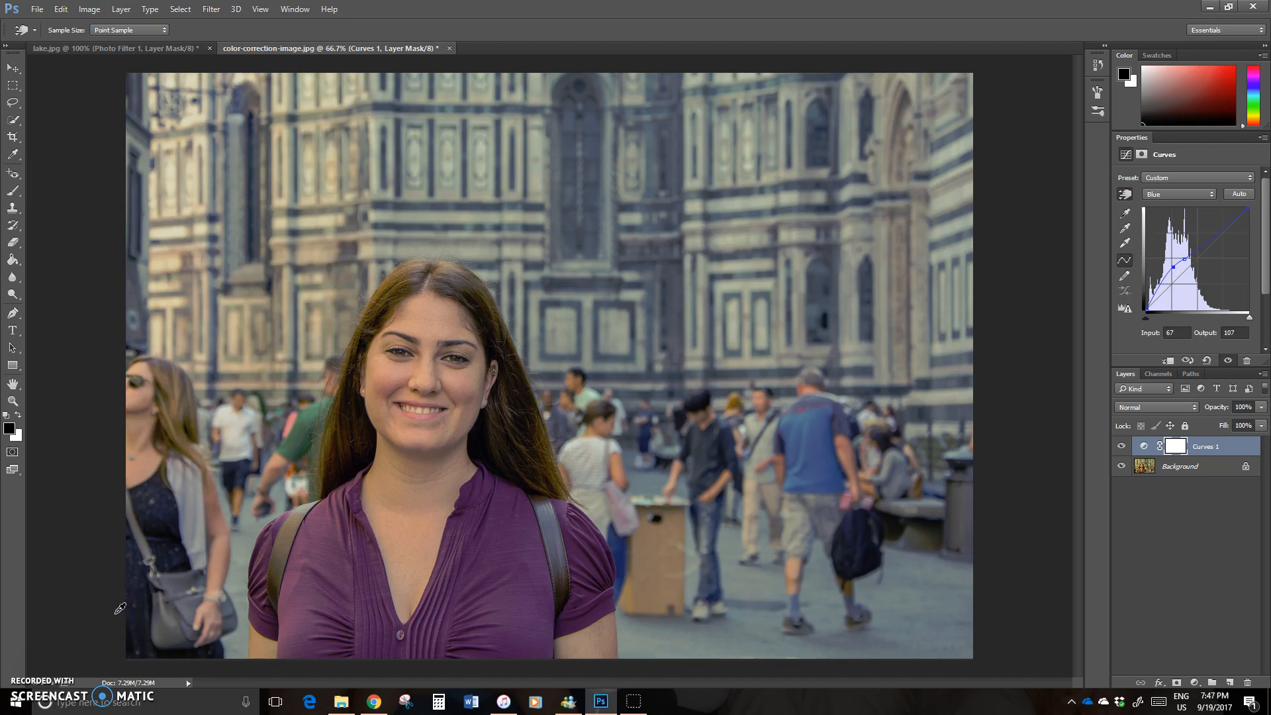
pyautogui.click(99, 615)
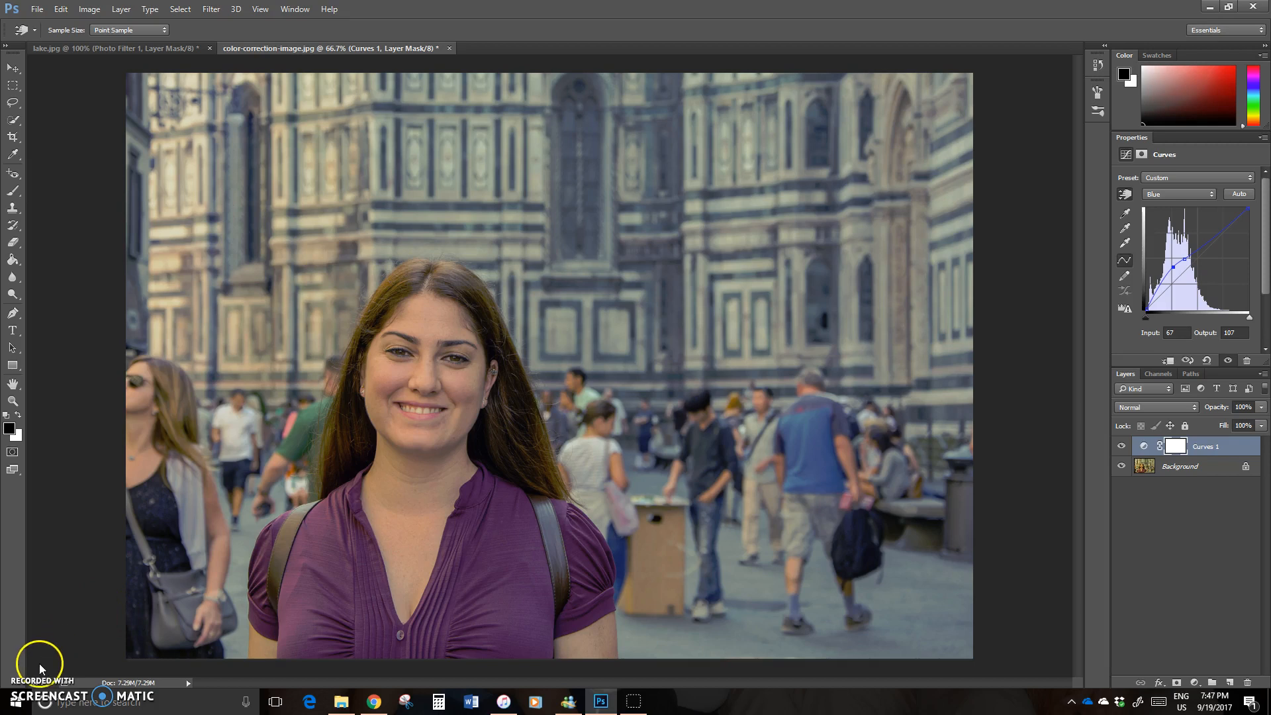